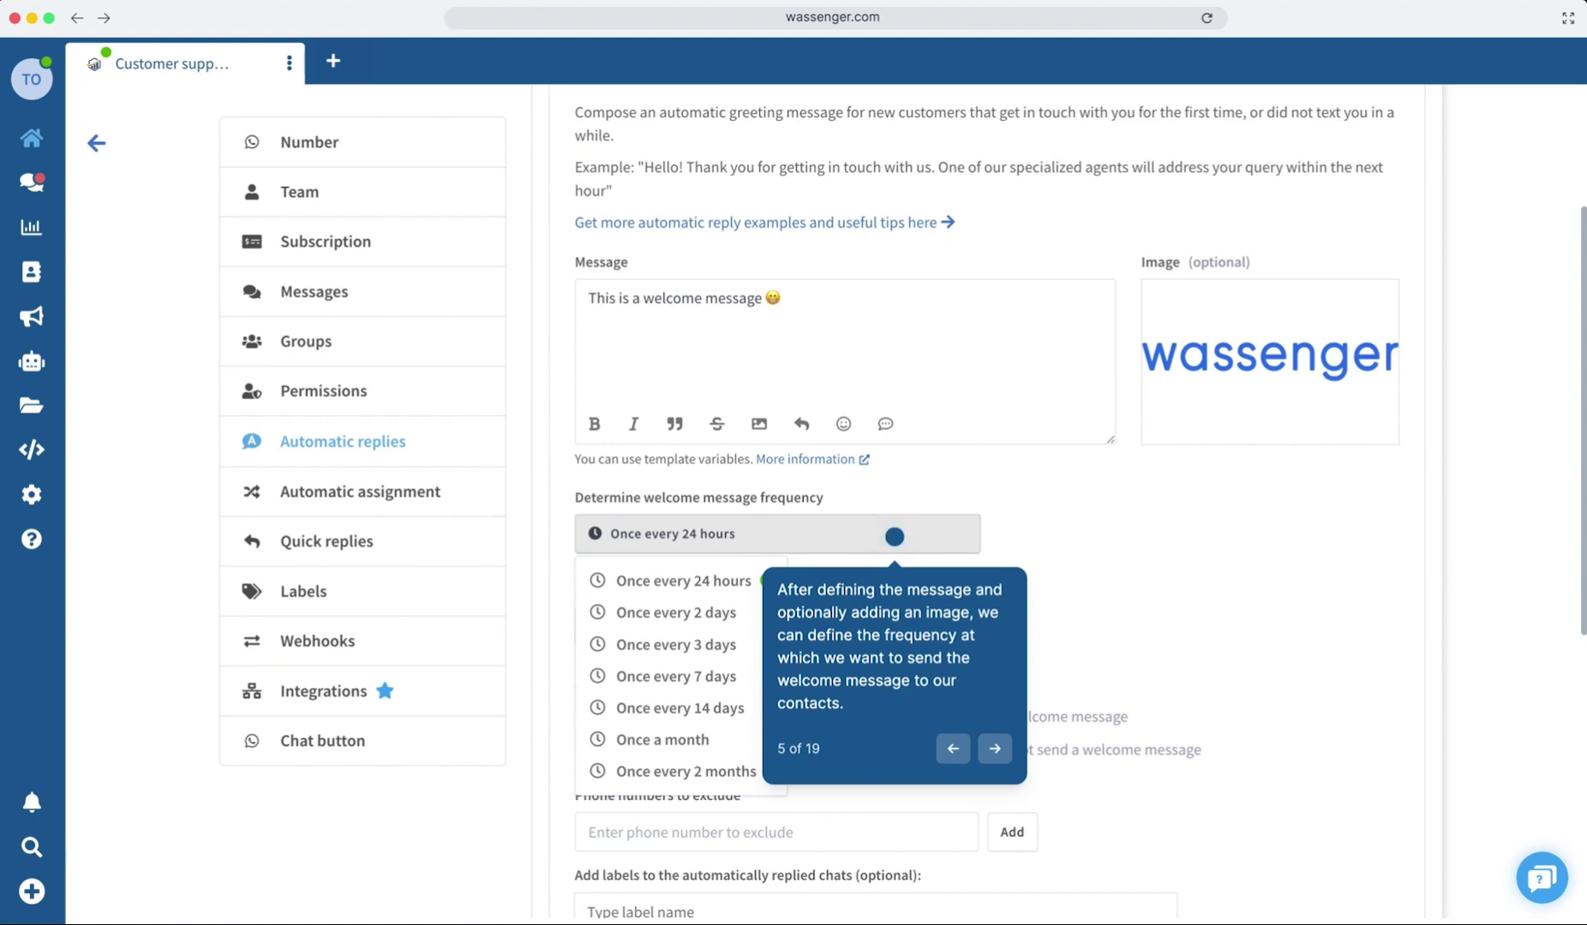
# Exclude both resolved chats and assigned chats from the welcome message.
pyautogui.rightClick(1062, 396)
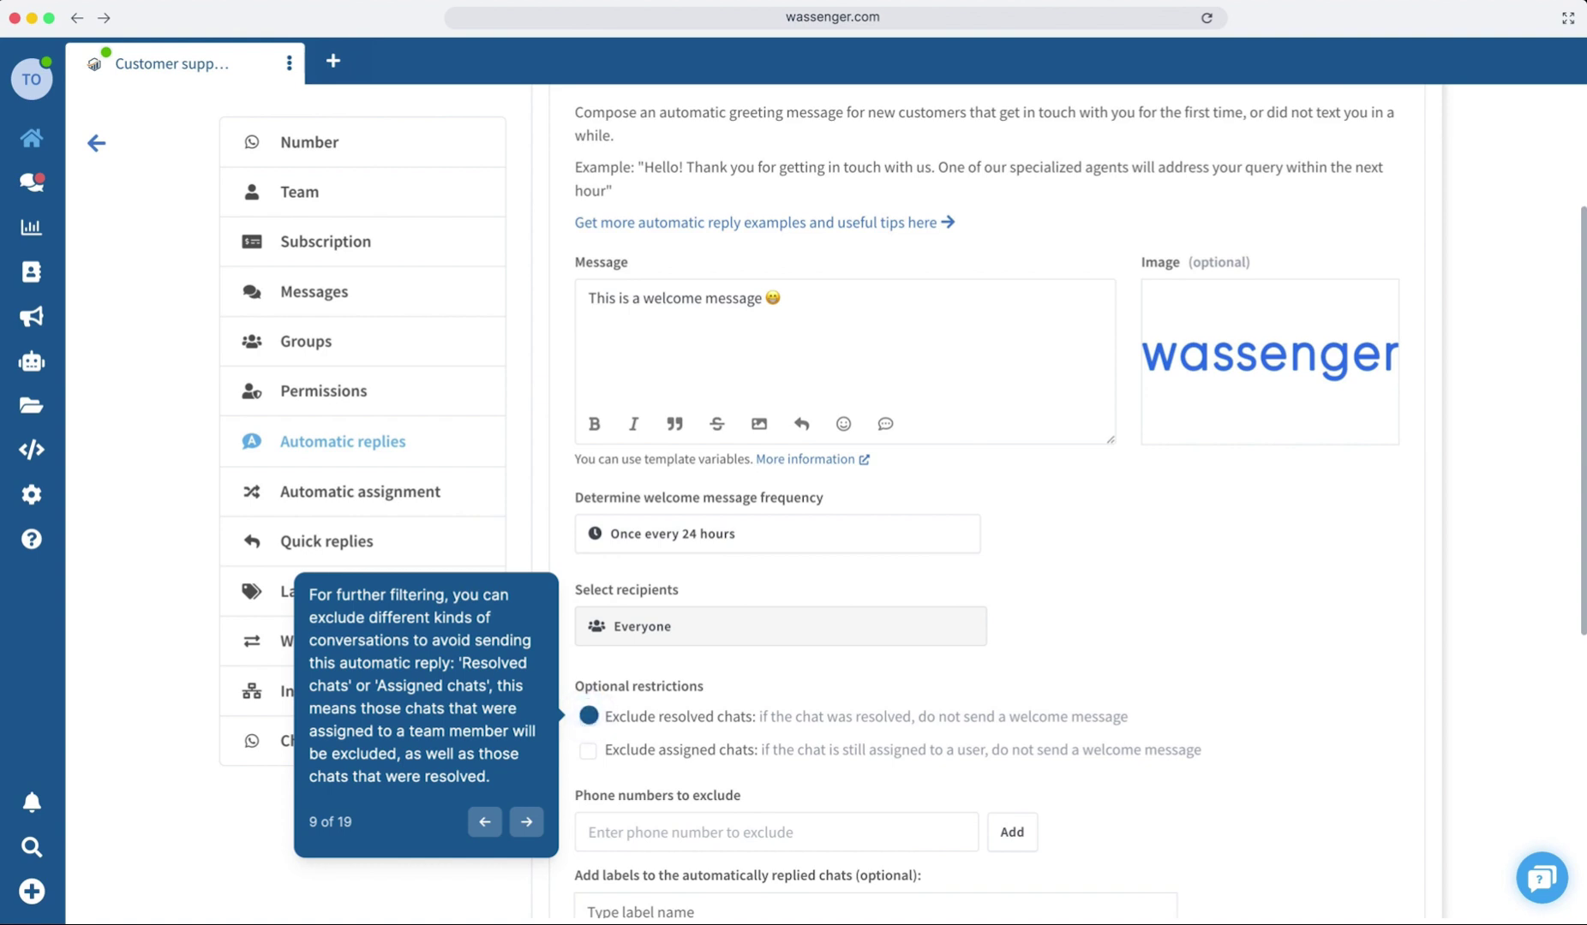
pyautogui.click(589, 715)
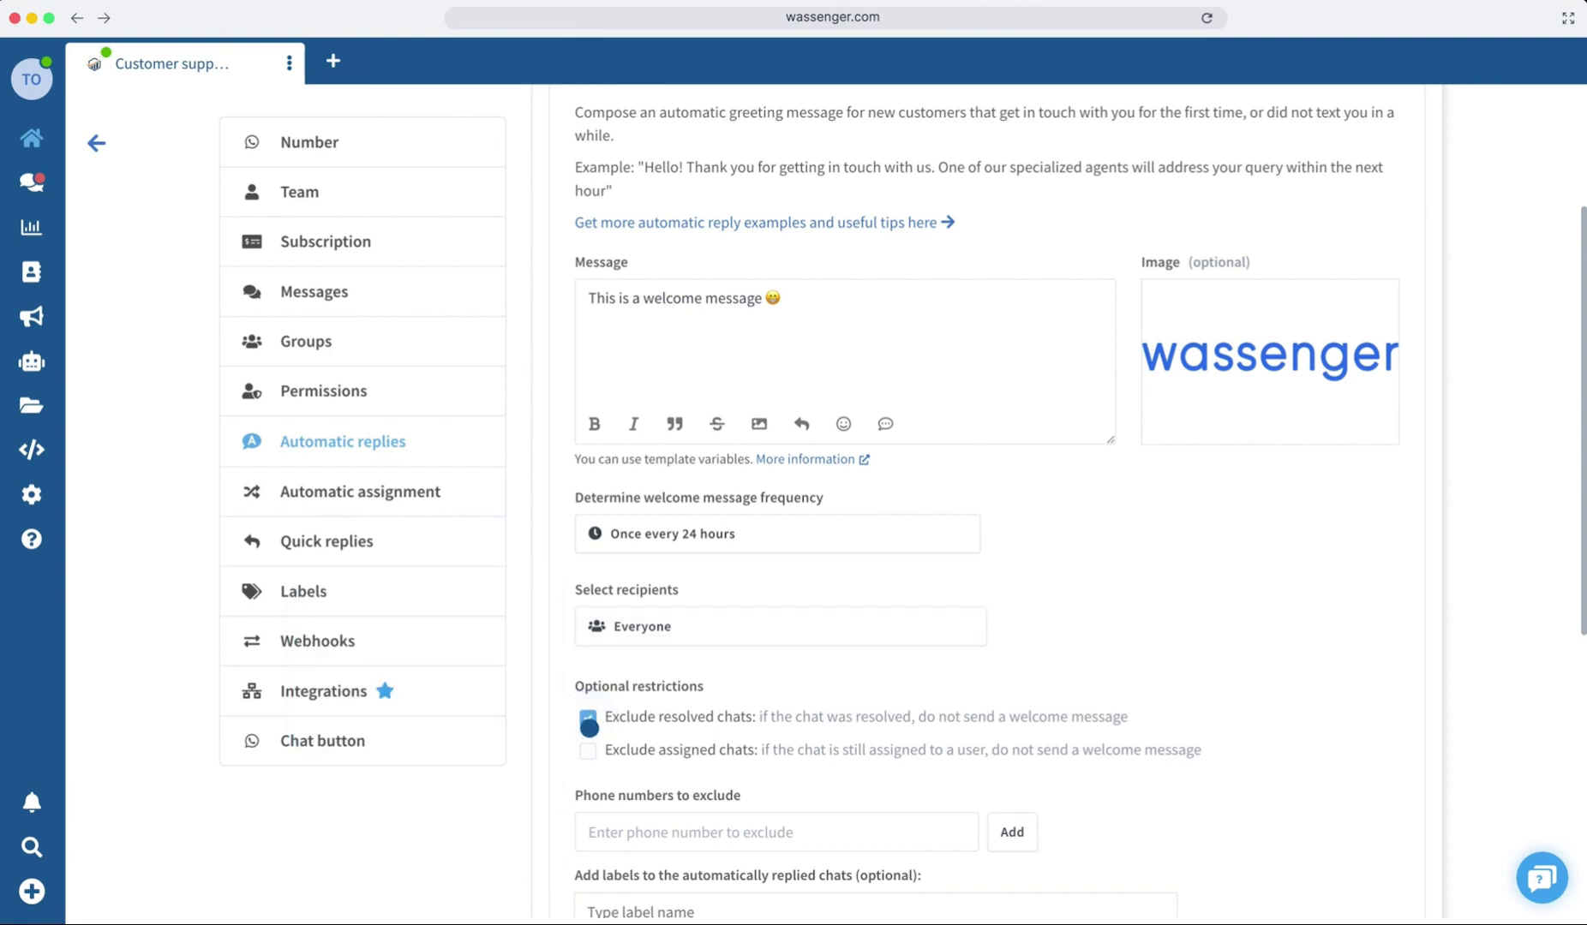
pyautogui.click(589, 750)
# Add a phone number to the welcome message's list of excluded numbers.
pyautogui.scroll(-3, 641, 674)
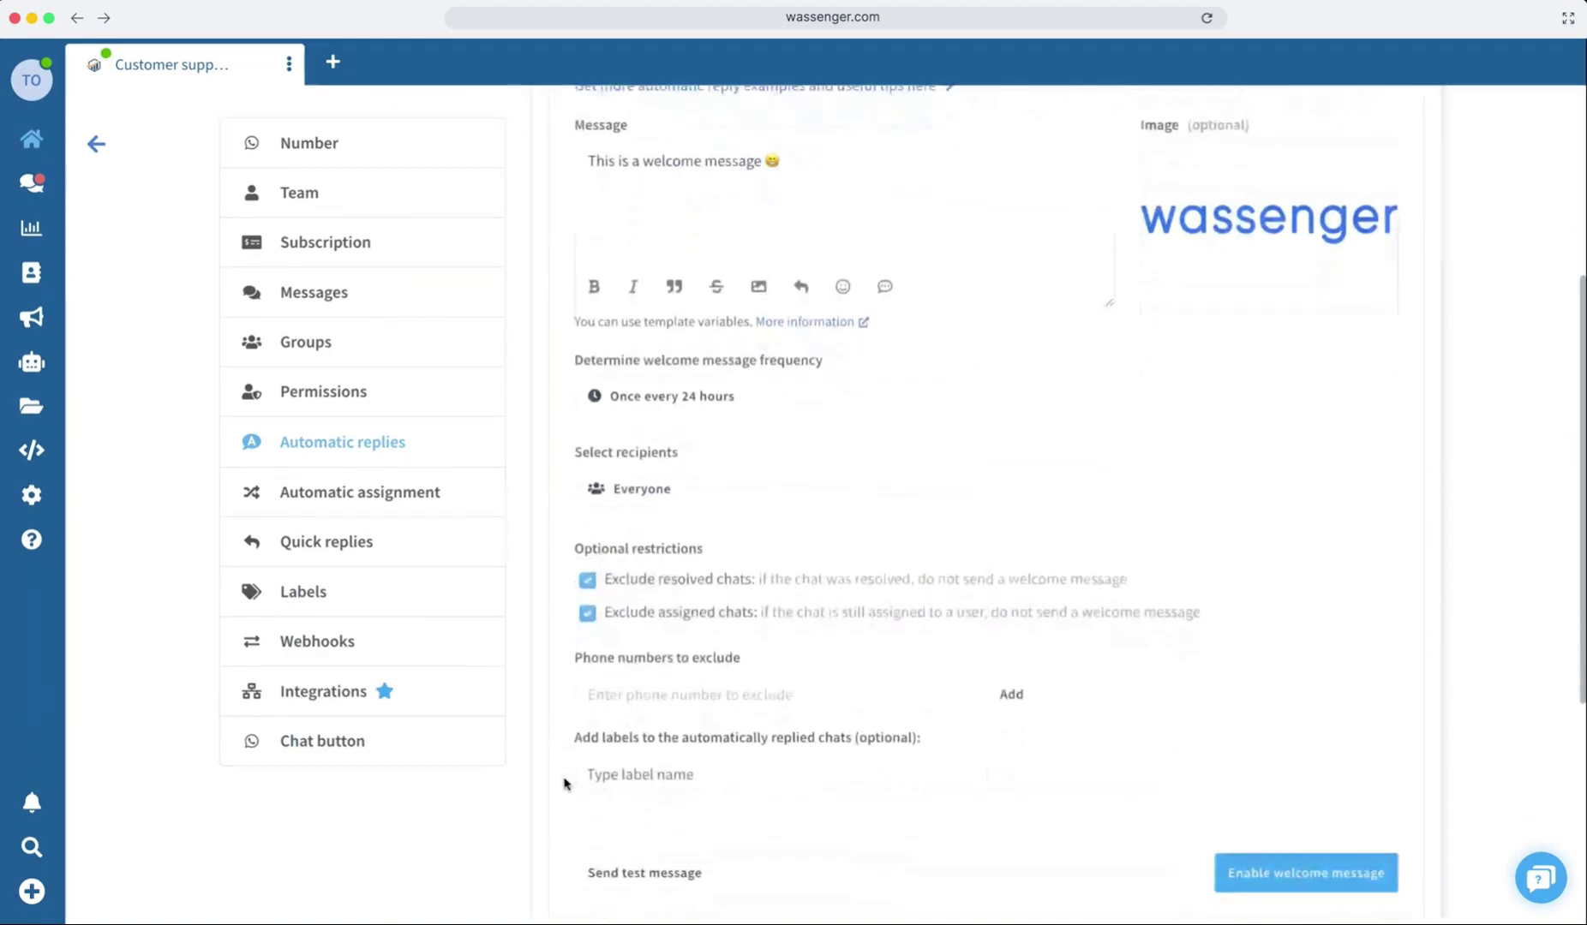
pyautogui.click(635, 685)
pyautogui.write('+1234567890')
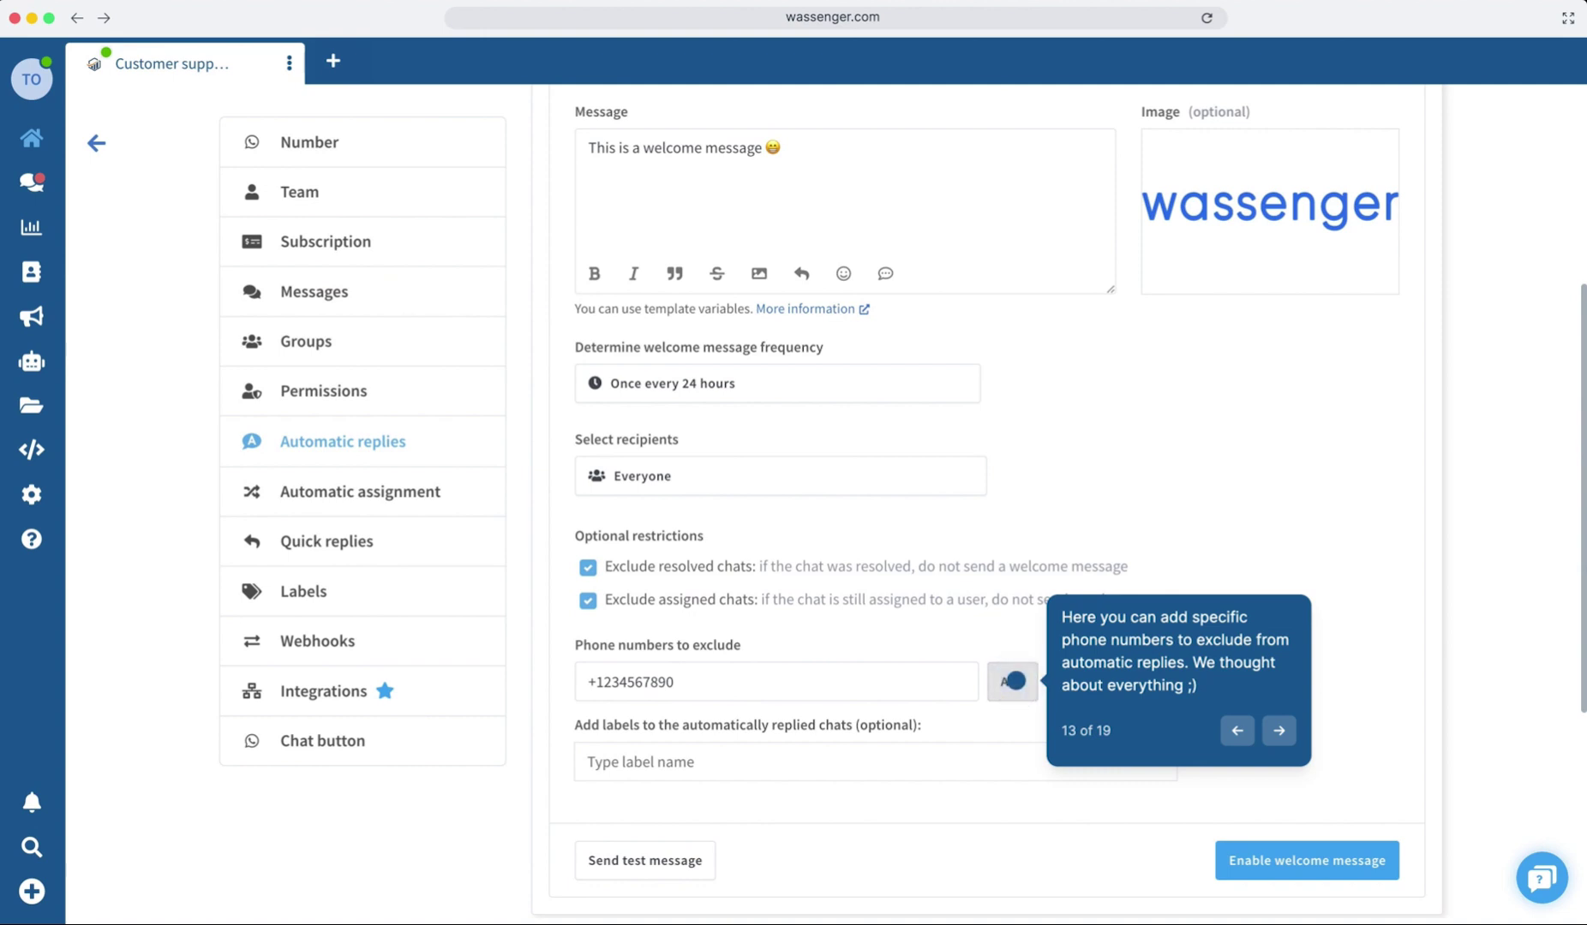
pyautogui.click(1011, 681)
# Set the labels NEW and AutoReply for automatically replied chats and enable the welcome message.
pyautogui.scroll(-1, 981, 705)
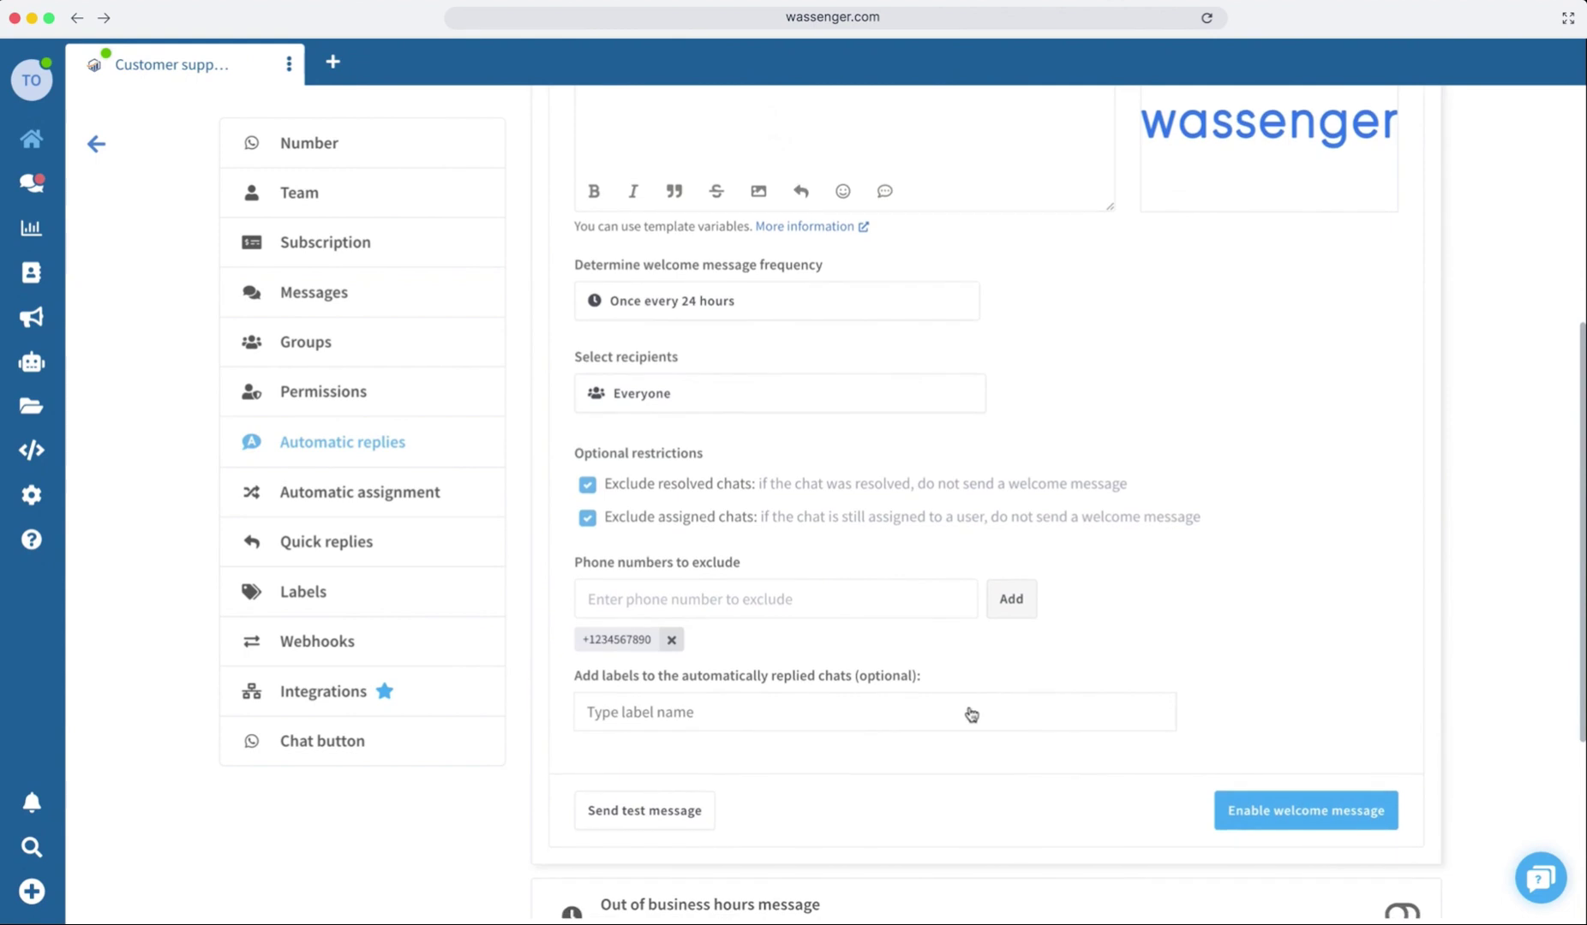
pyautogui.click(966, 711)
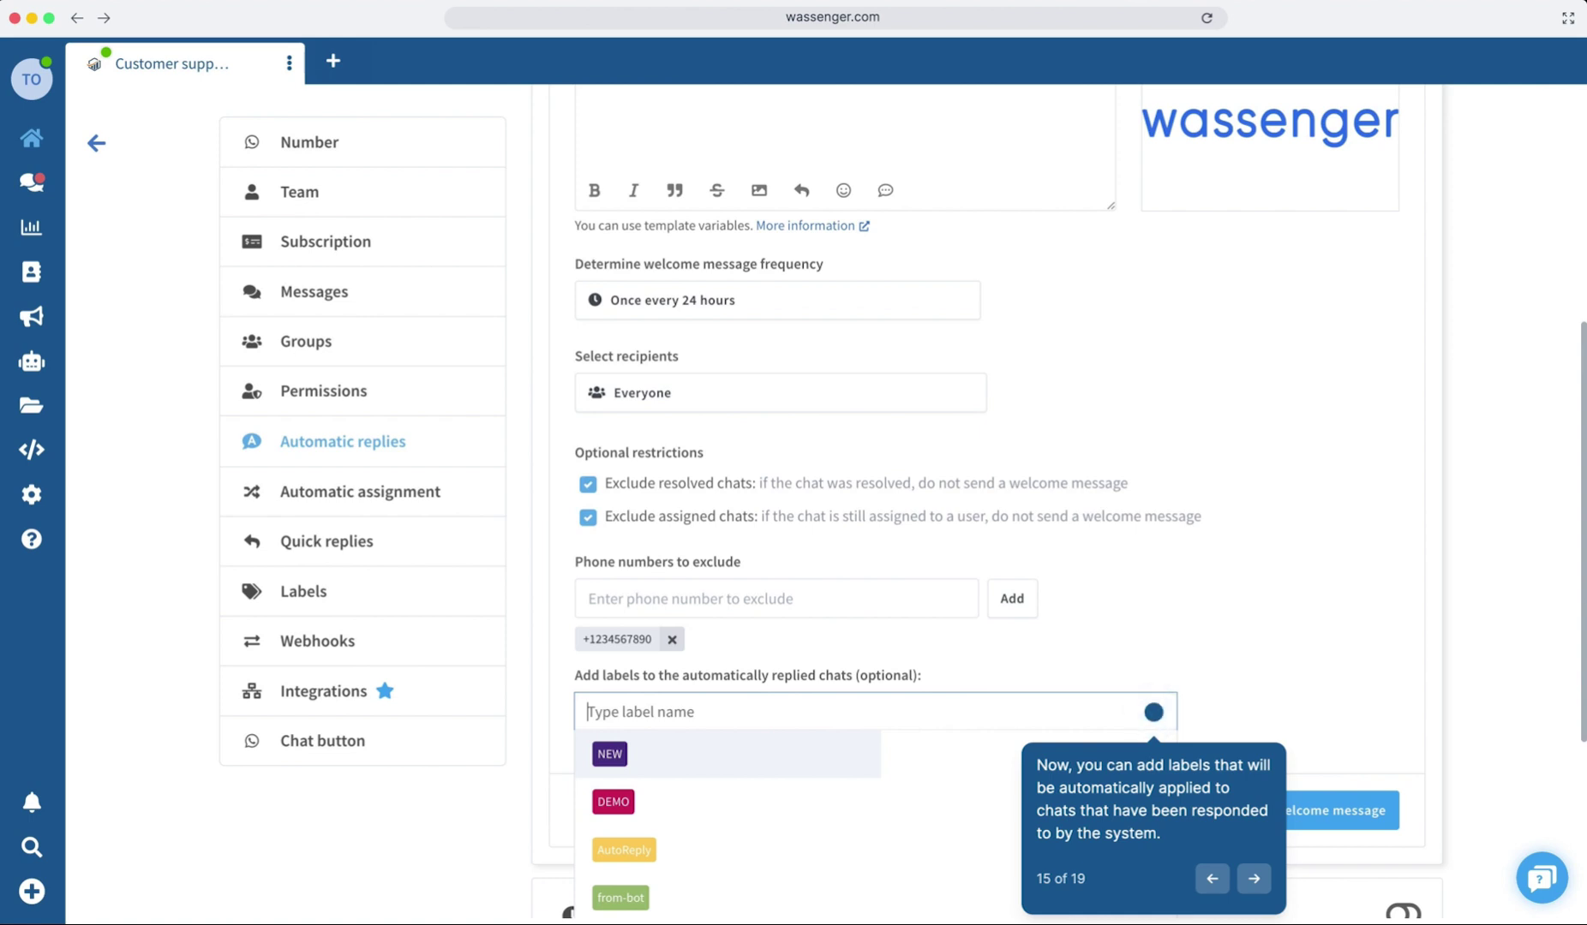
pyautogui.click(1153, 712)
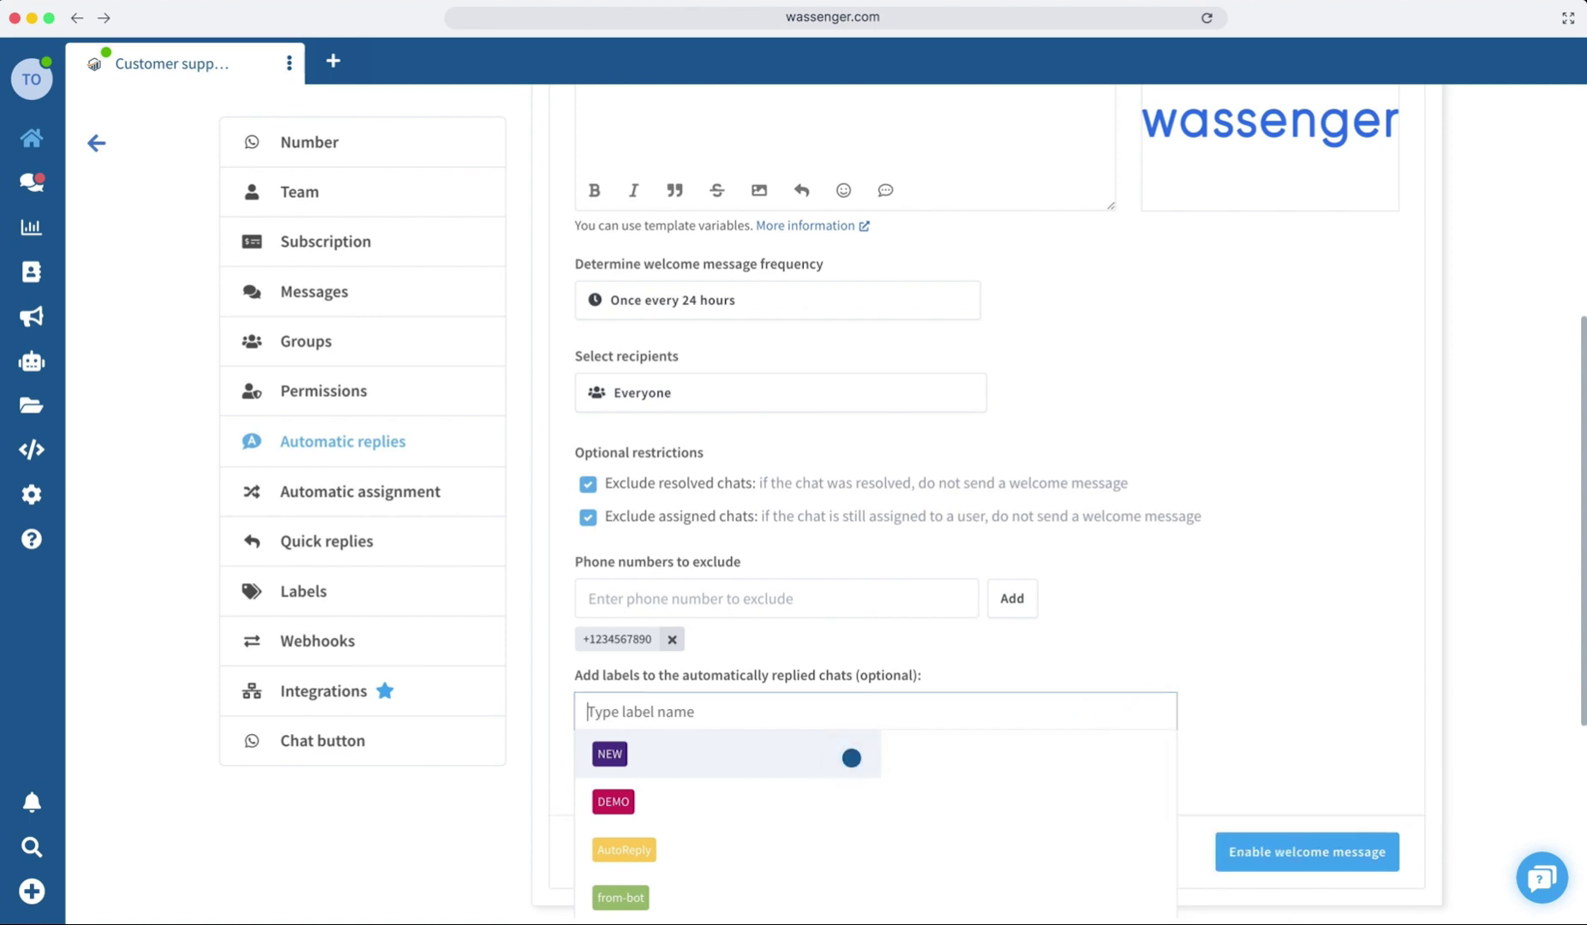
pyautogui.scroll(-1, 681, 836)
pyautogui.click(682, 835)
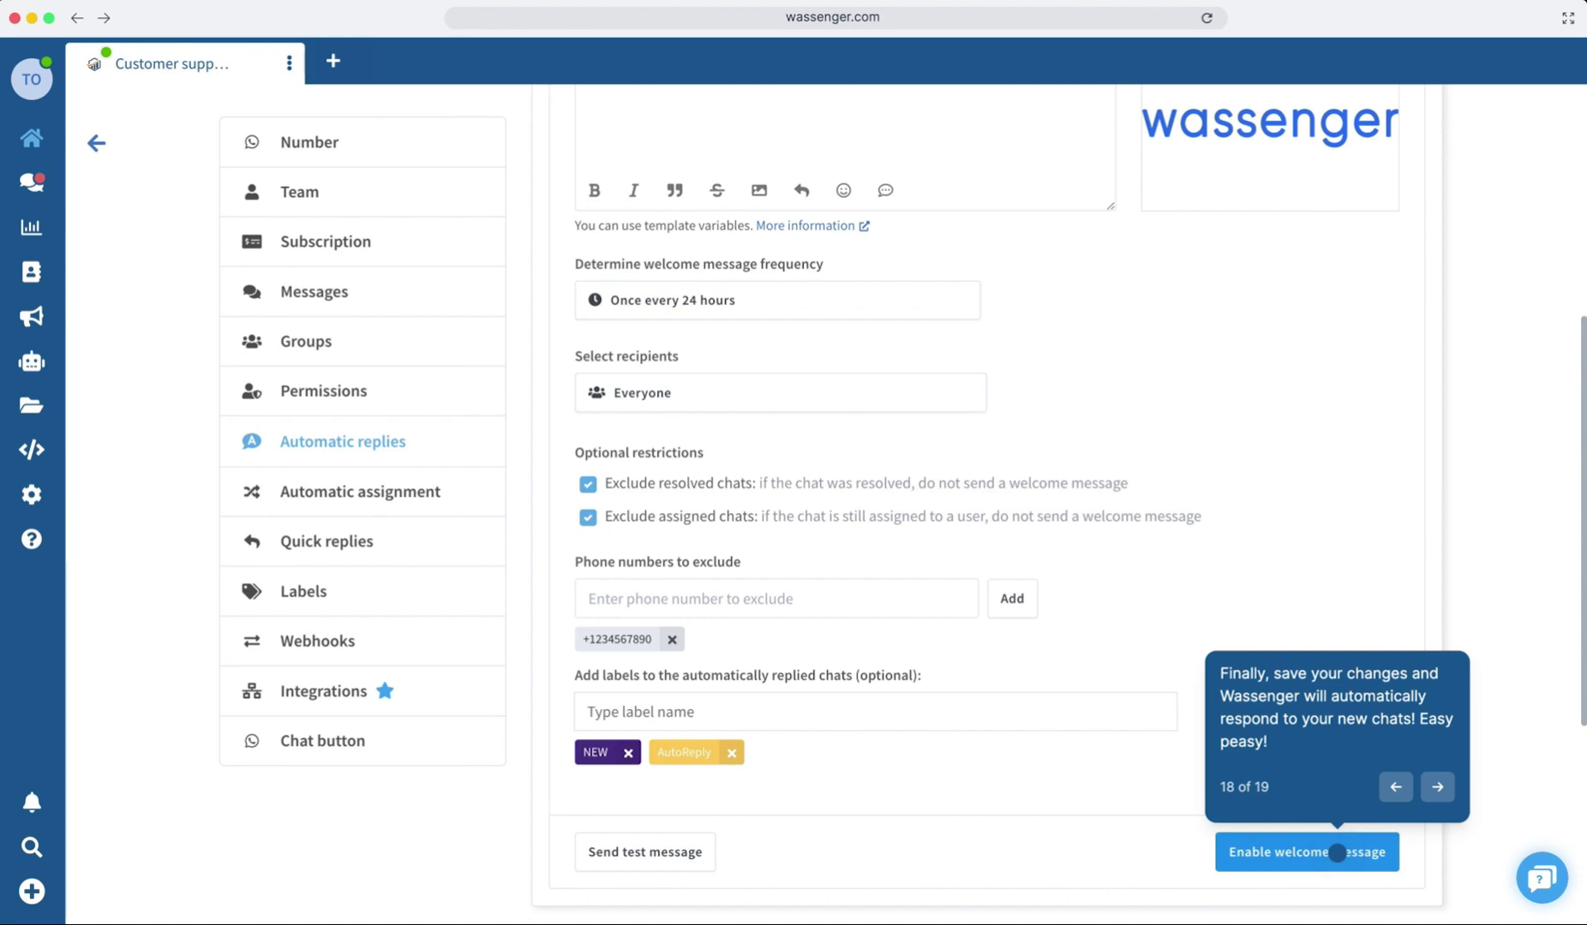
pyautogui.click(1306, 852)
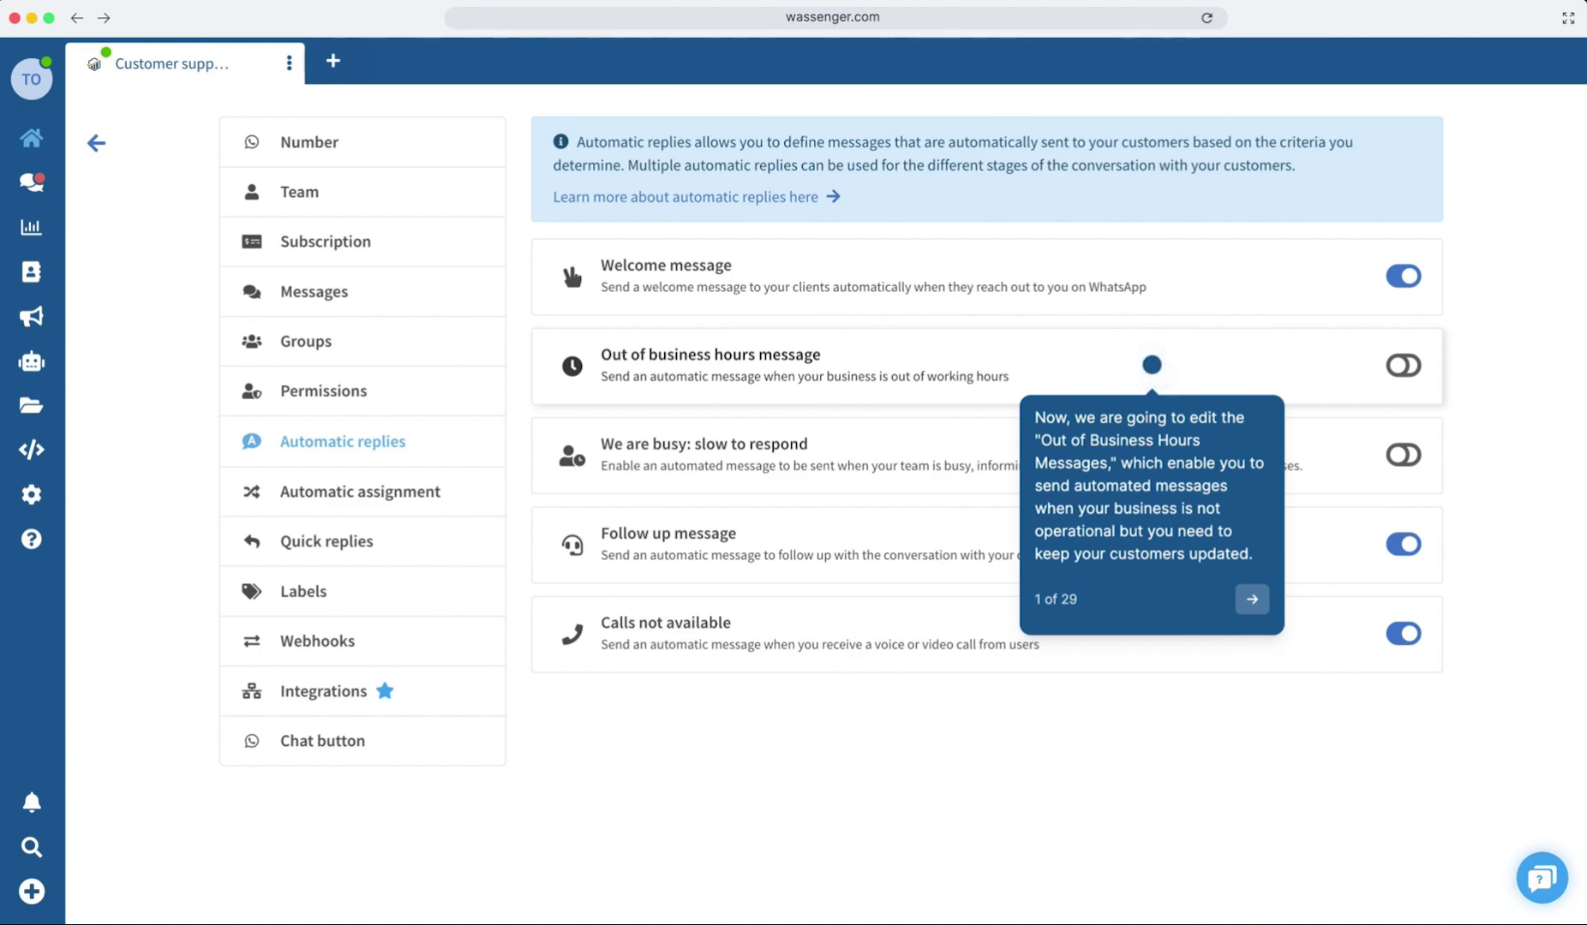
# Open the out of business hours message settings and attach the wassenger logo image to the message.
pyautogui.click(1151, 365)
pyautogui.scroll(-1, 1044, 499)
pyautogui.scroll(-2, 1044, 499)
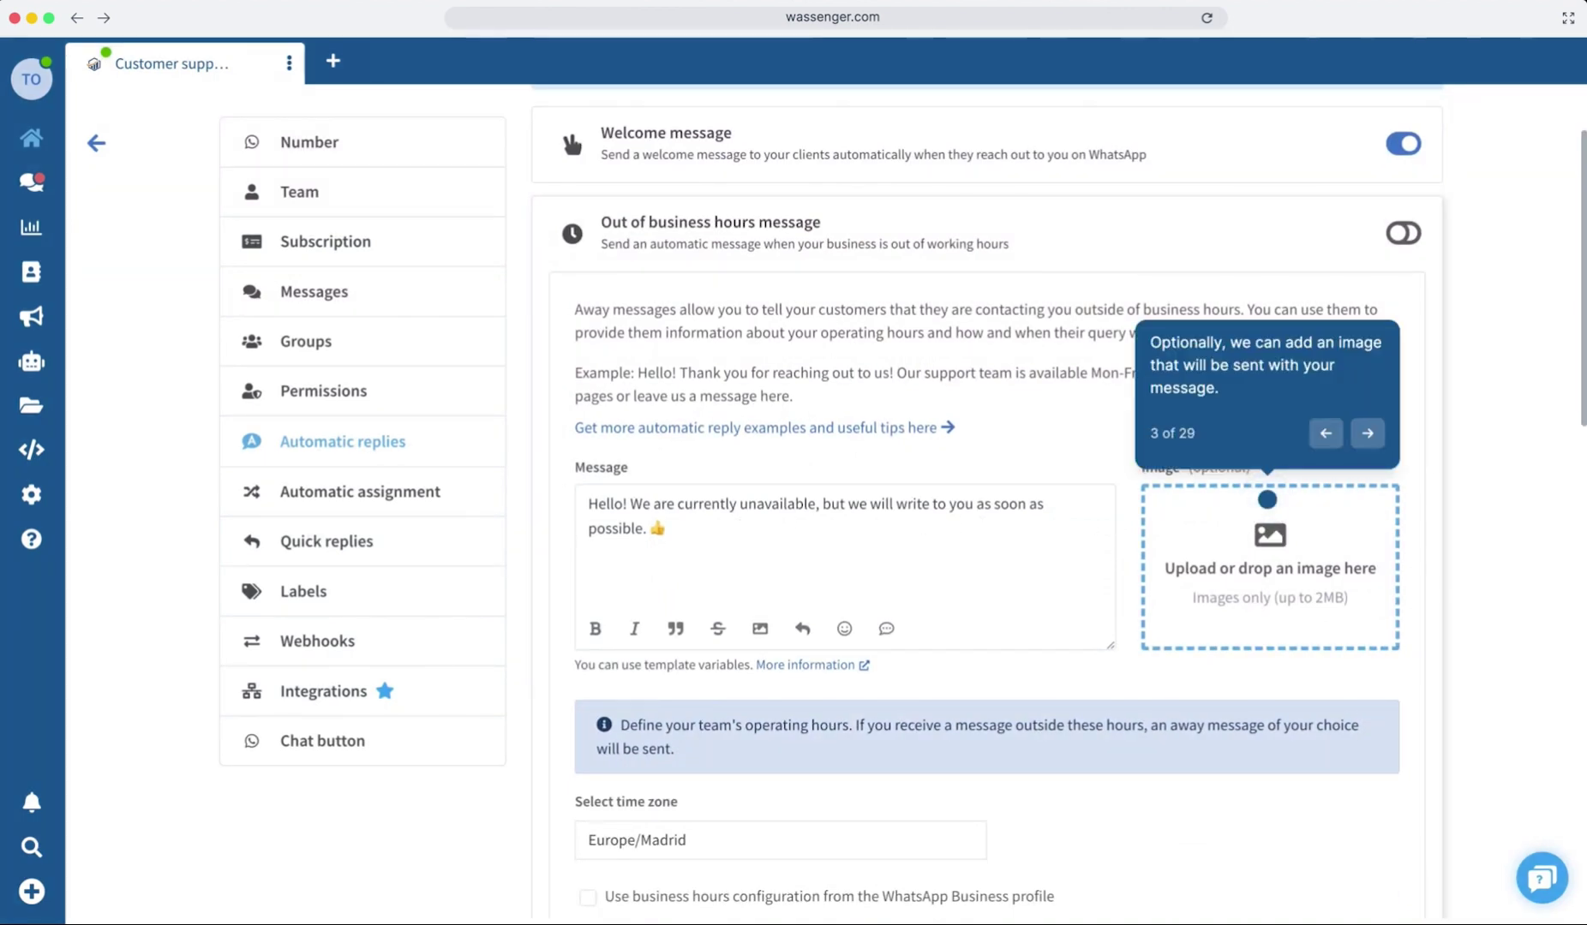
pyautogui.scroll(-2, 1047, 651)
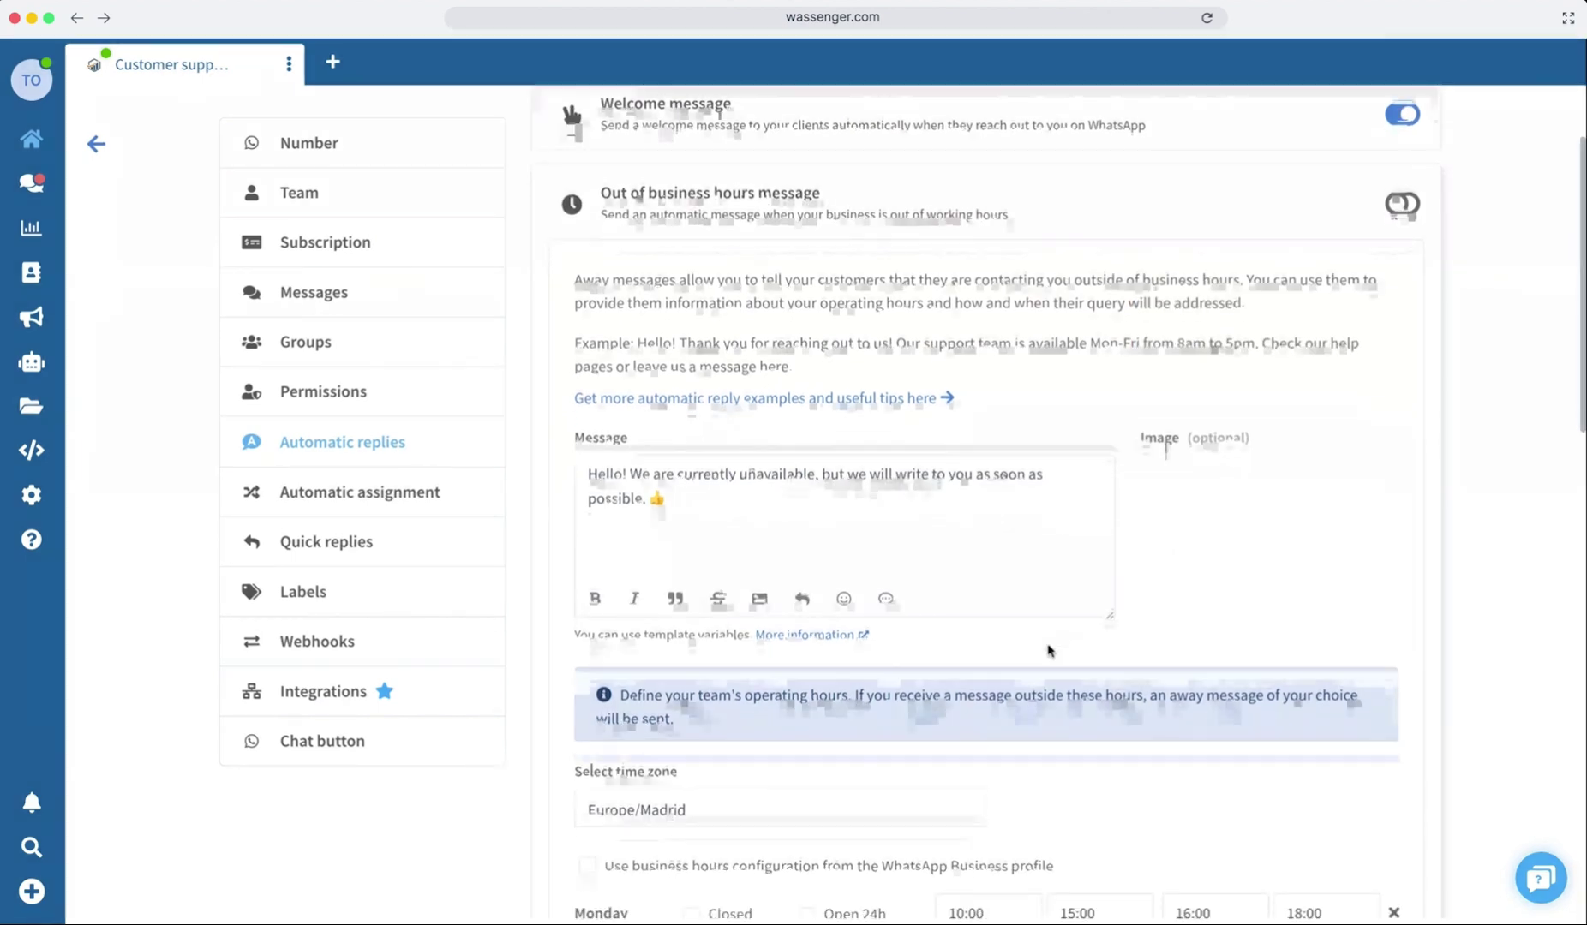
pyautogui.scroll(-2, 1047, 651)
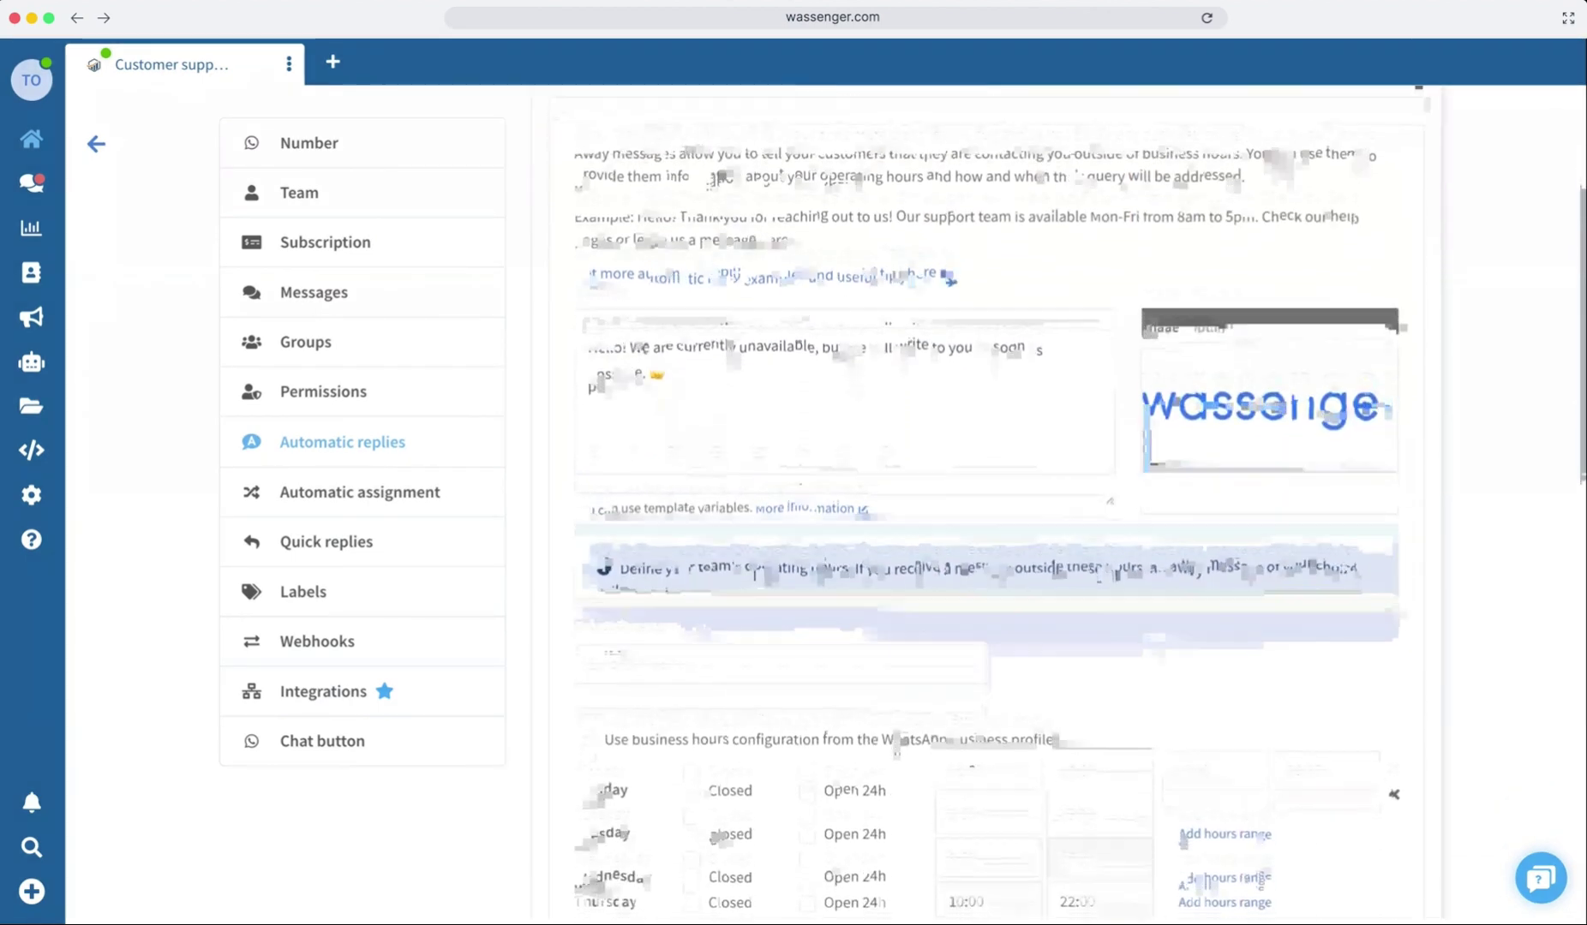
# Mark Monday as closed in the out of business hours schedule.
pyautogui.scroll(-1, 1047, 652)
pyautogui.scroll(-3, 724, 634)
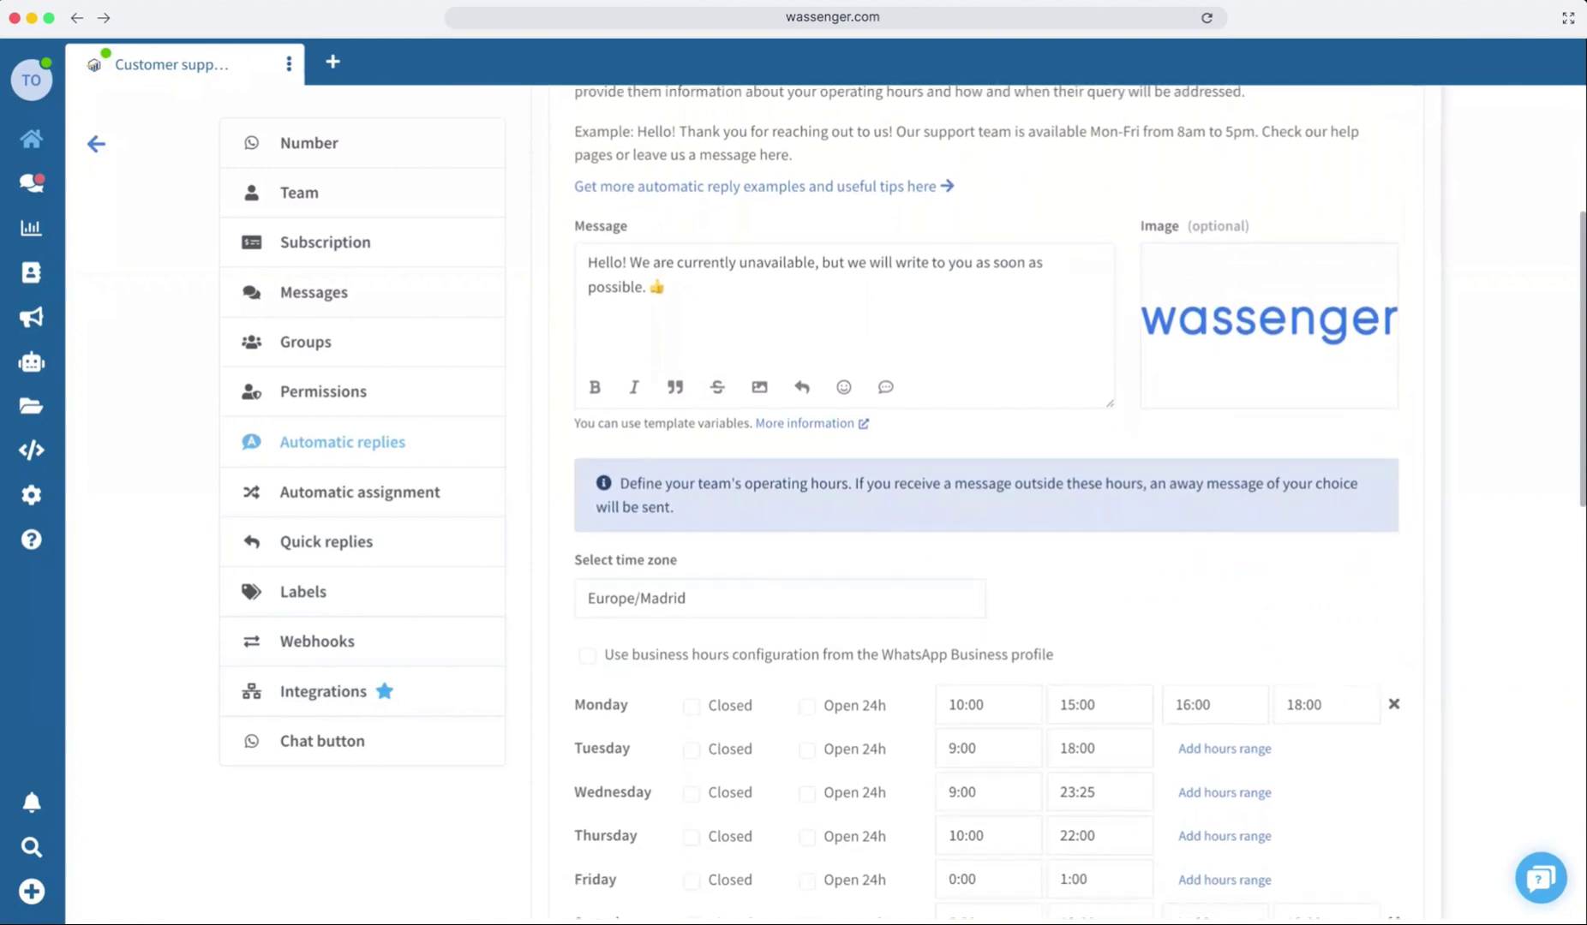
pyautogui.click(692, 581)
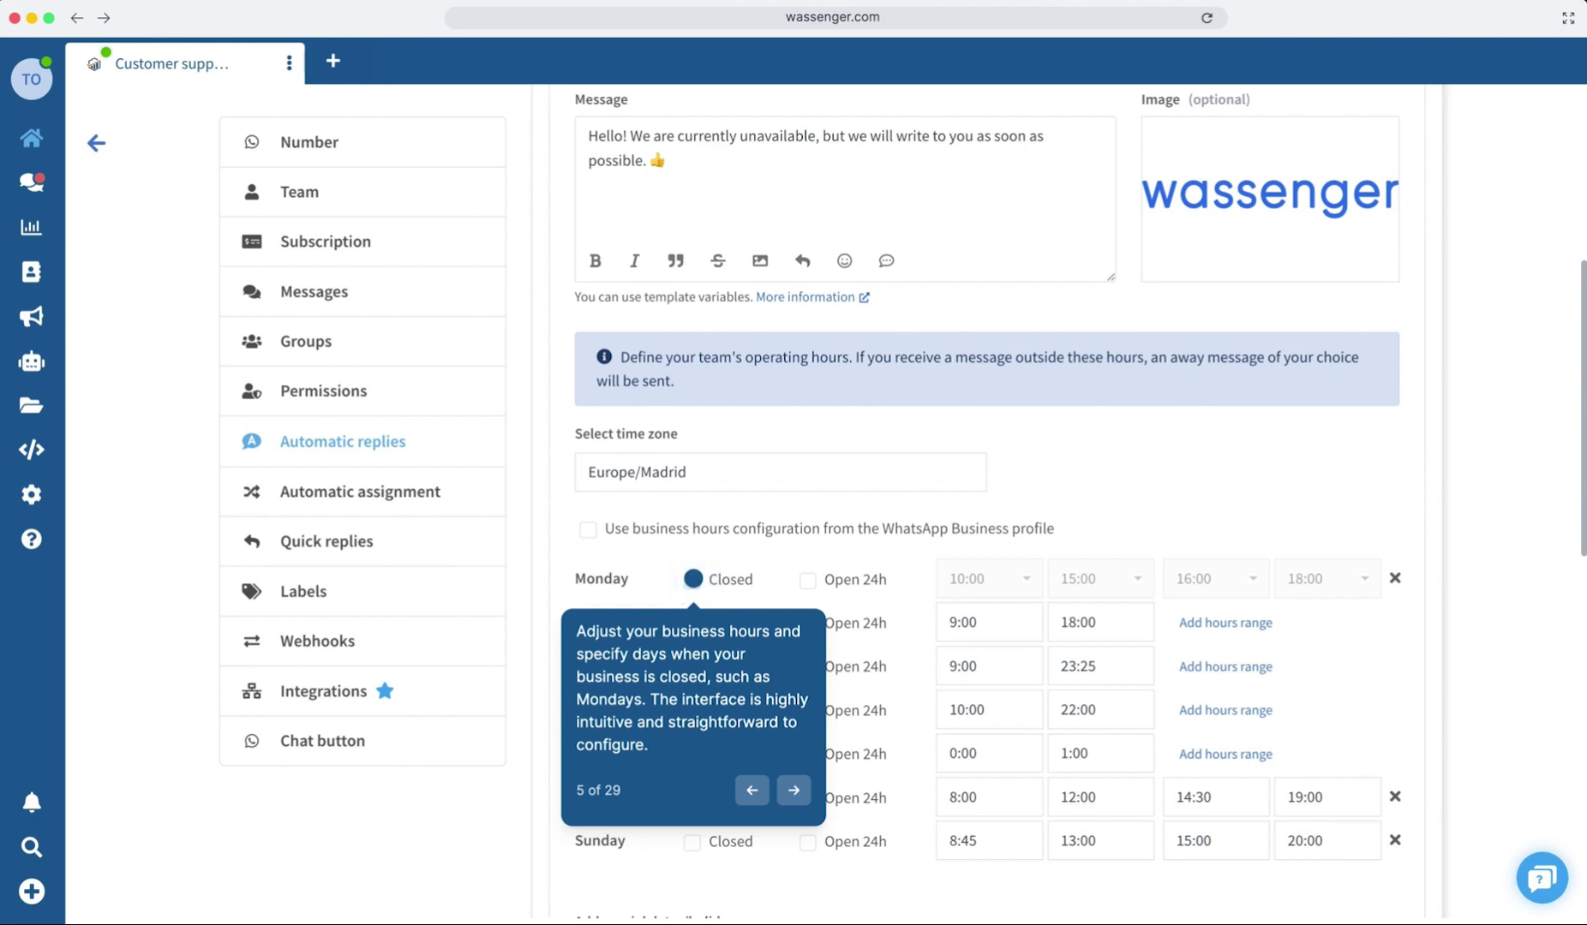
pyautogui.click(692, 578)
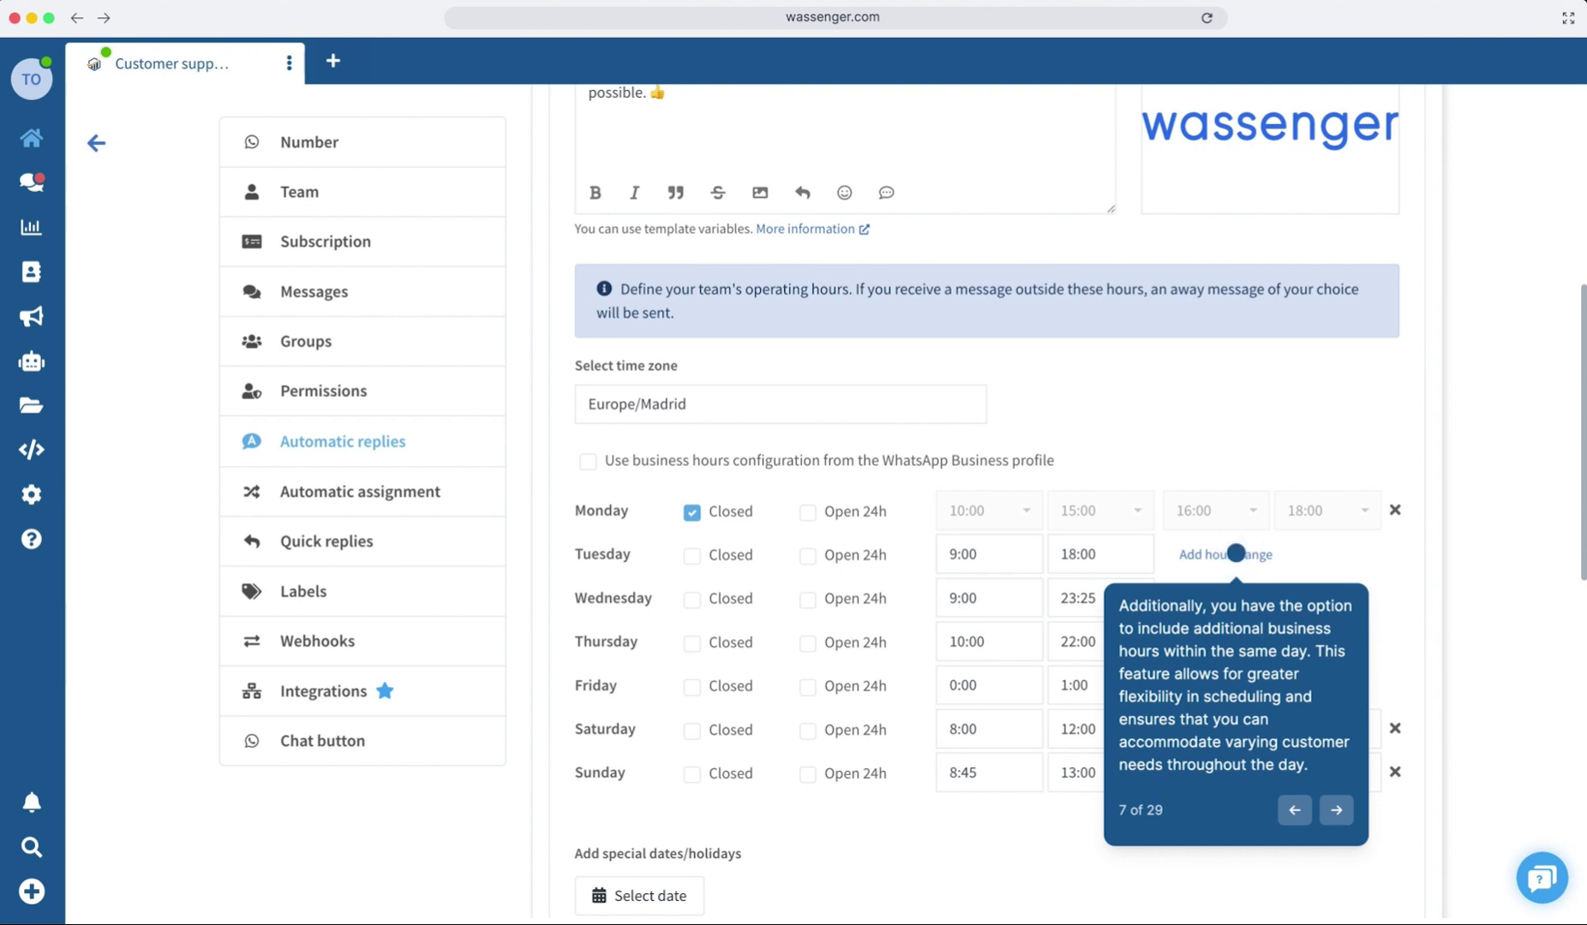
# Add a second hours range for Tuesday, from 19:00 to 20:30.
pyautogui.click(1235, 553)
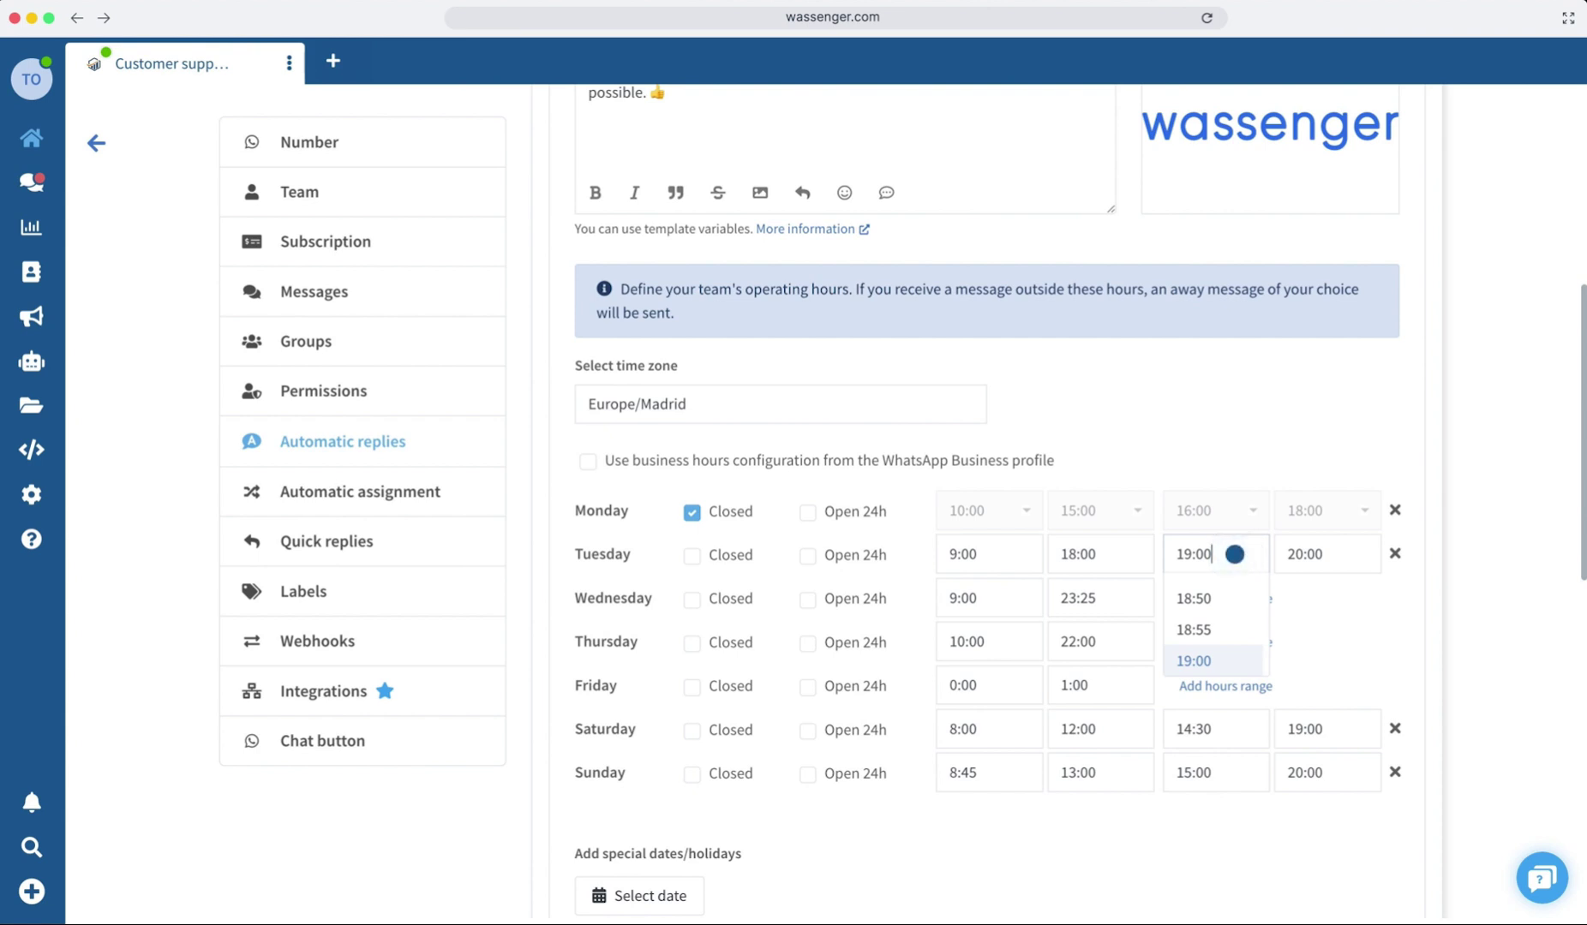
pyautogui.click(1229, 600)
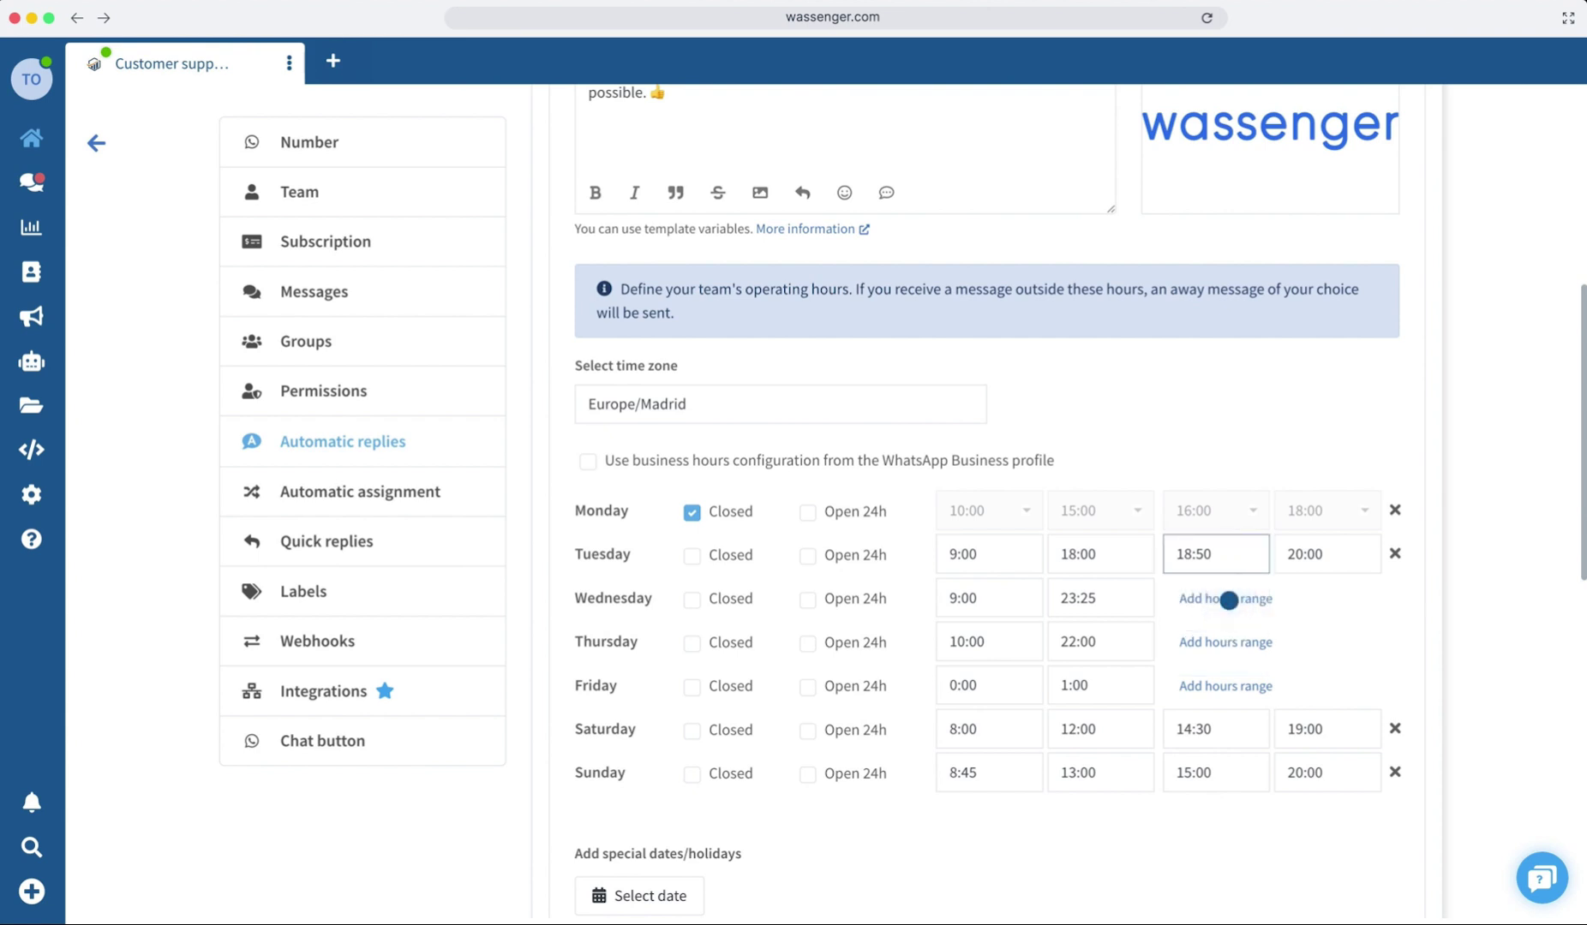
pyautogui.click(1340, 553)
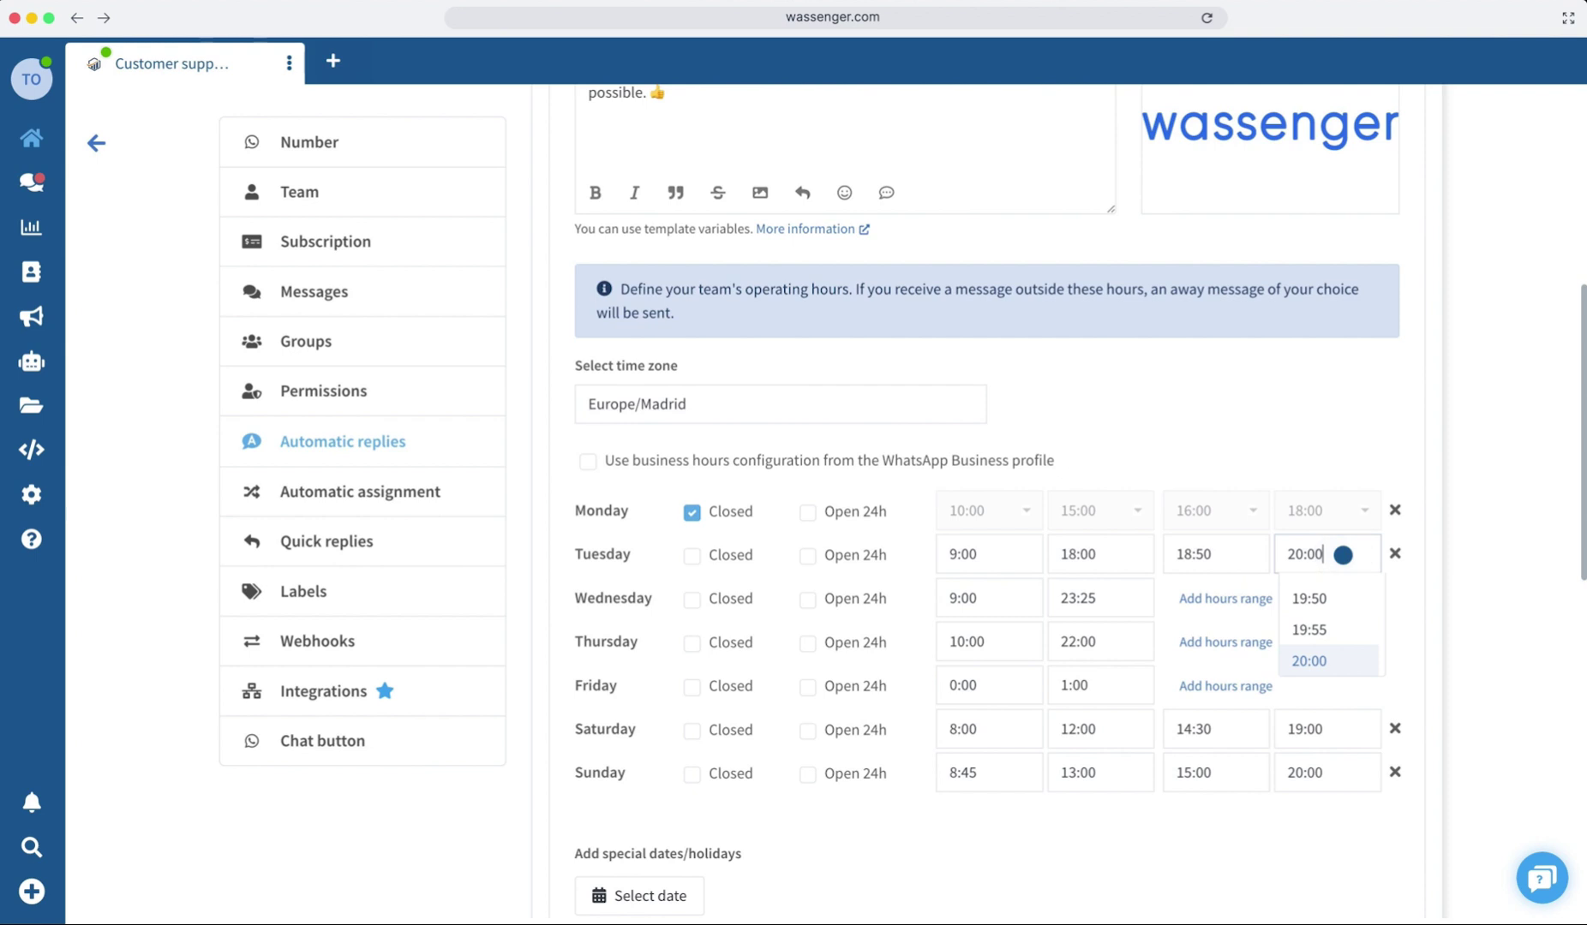
pyautogui.scroll(-3, 1337, 634)
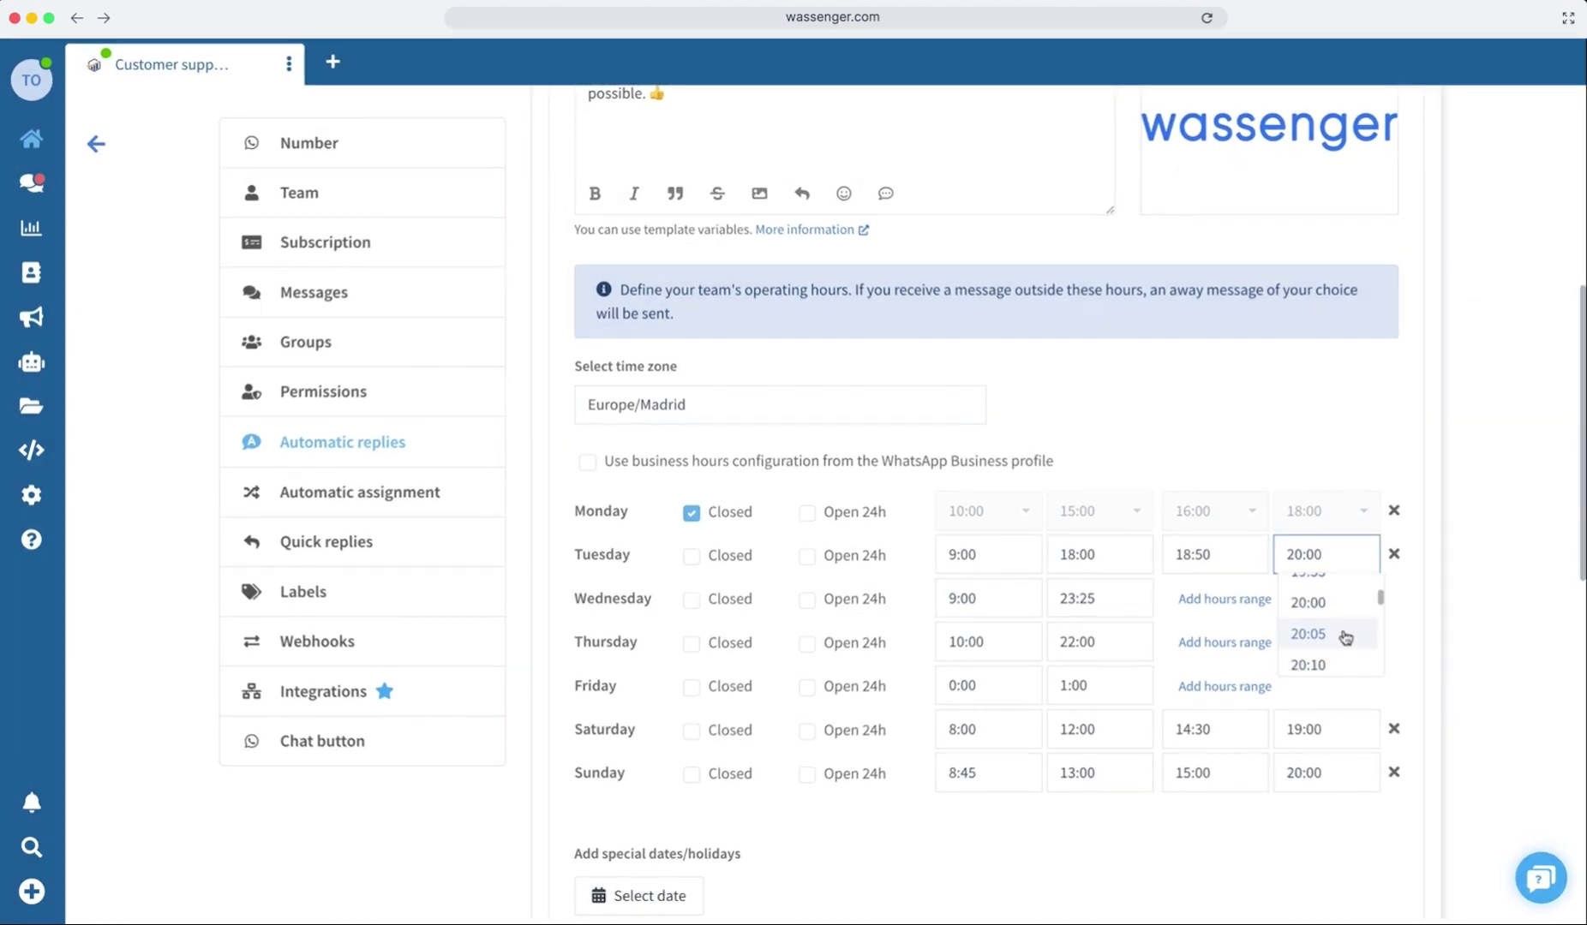
pyautogui.scroll(-4, 1341, 634)
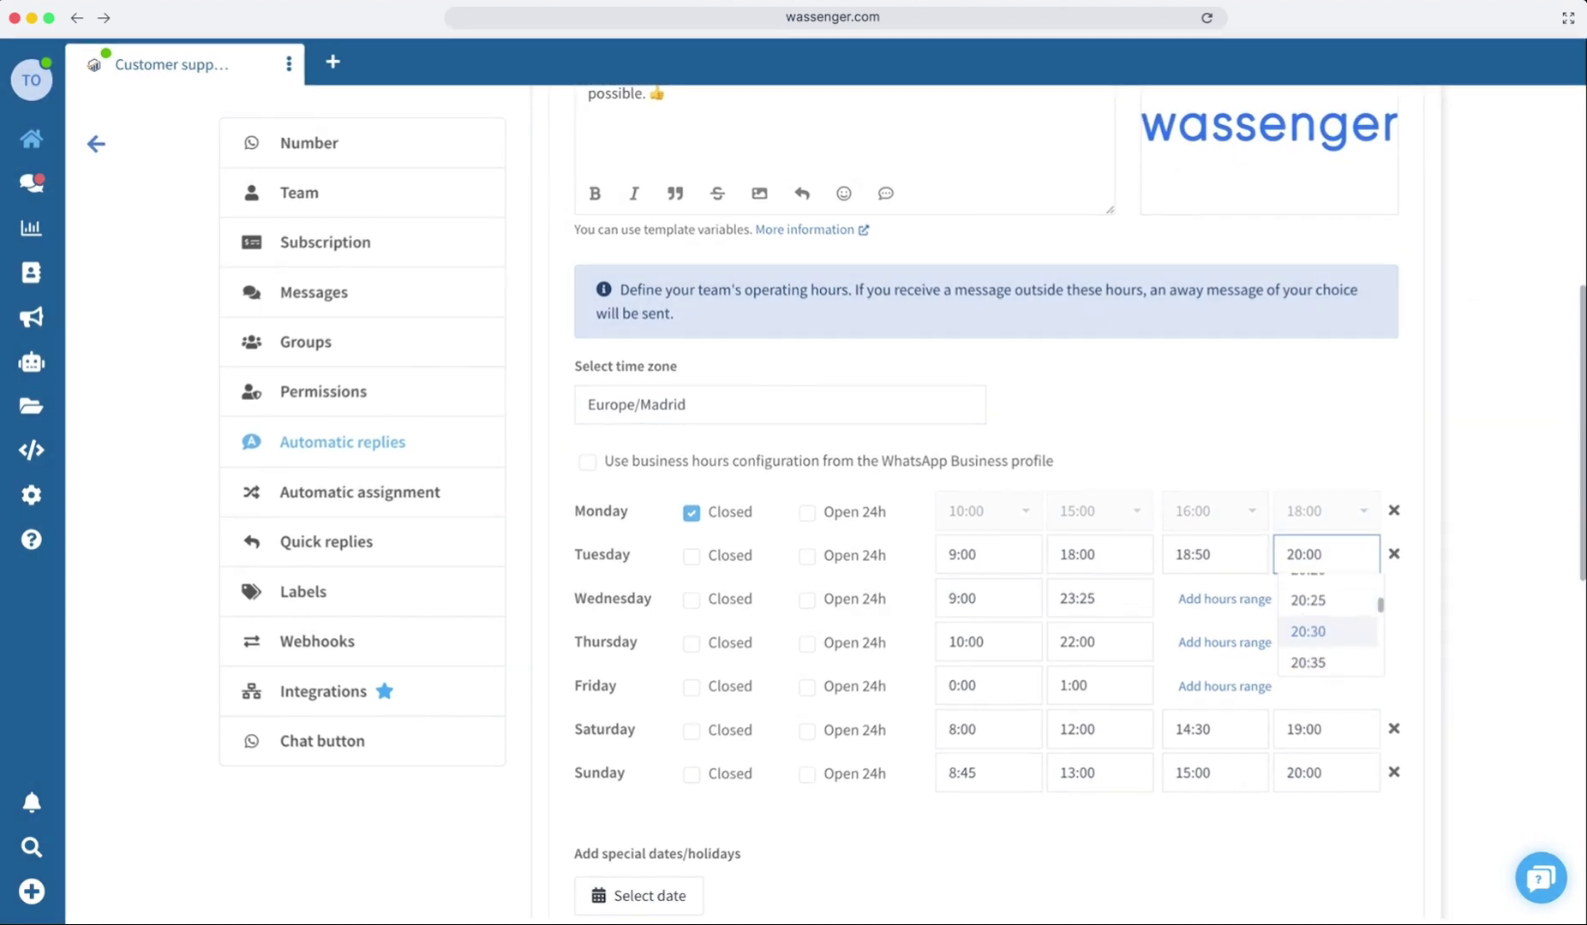
pyautogui.click(1310, 657)
# Mark Saturday and Sunday as closed, and add May 1st as a closed special date.
pyautogui.click(692, 730)
pyautogui.click(693, 774)
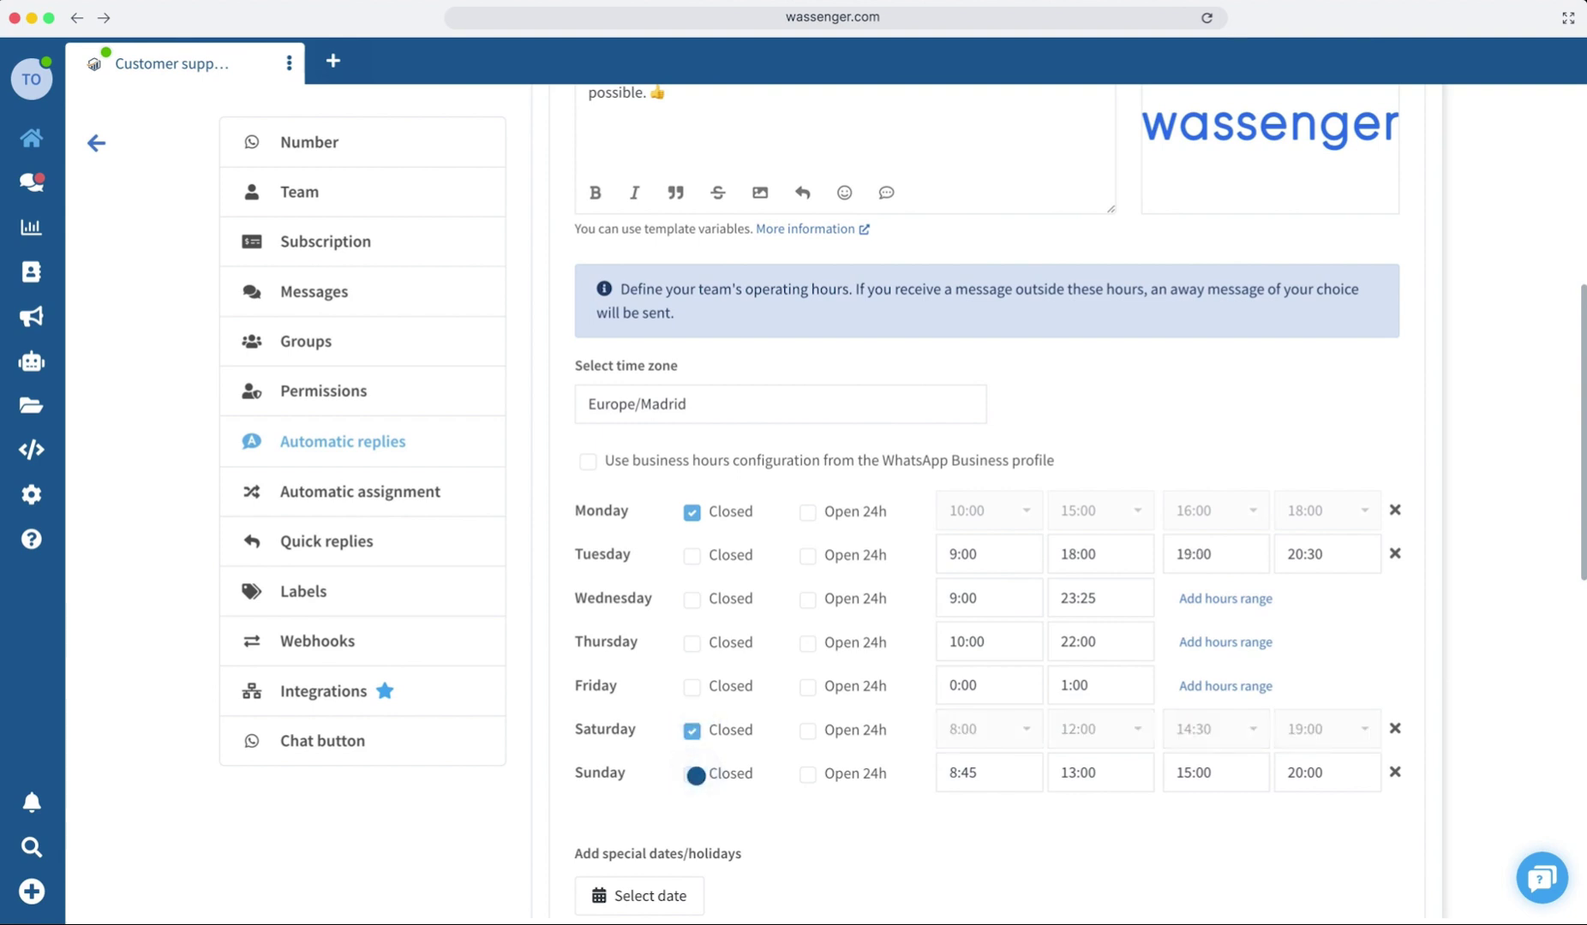
pyautogui.scroll(-2, 885, 823)
pyautogui.scroll(-4, 885, 822)
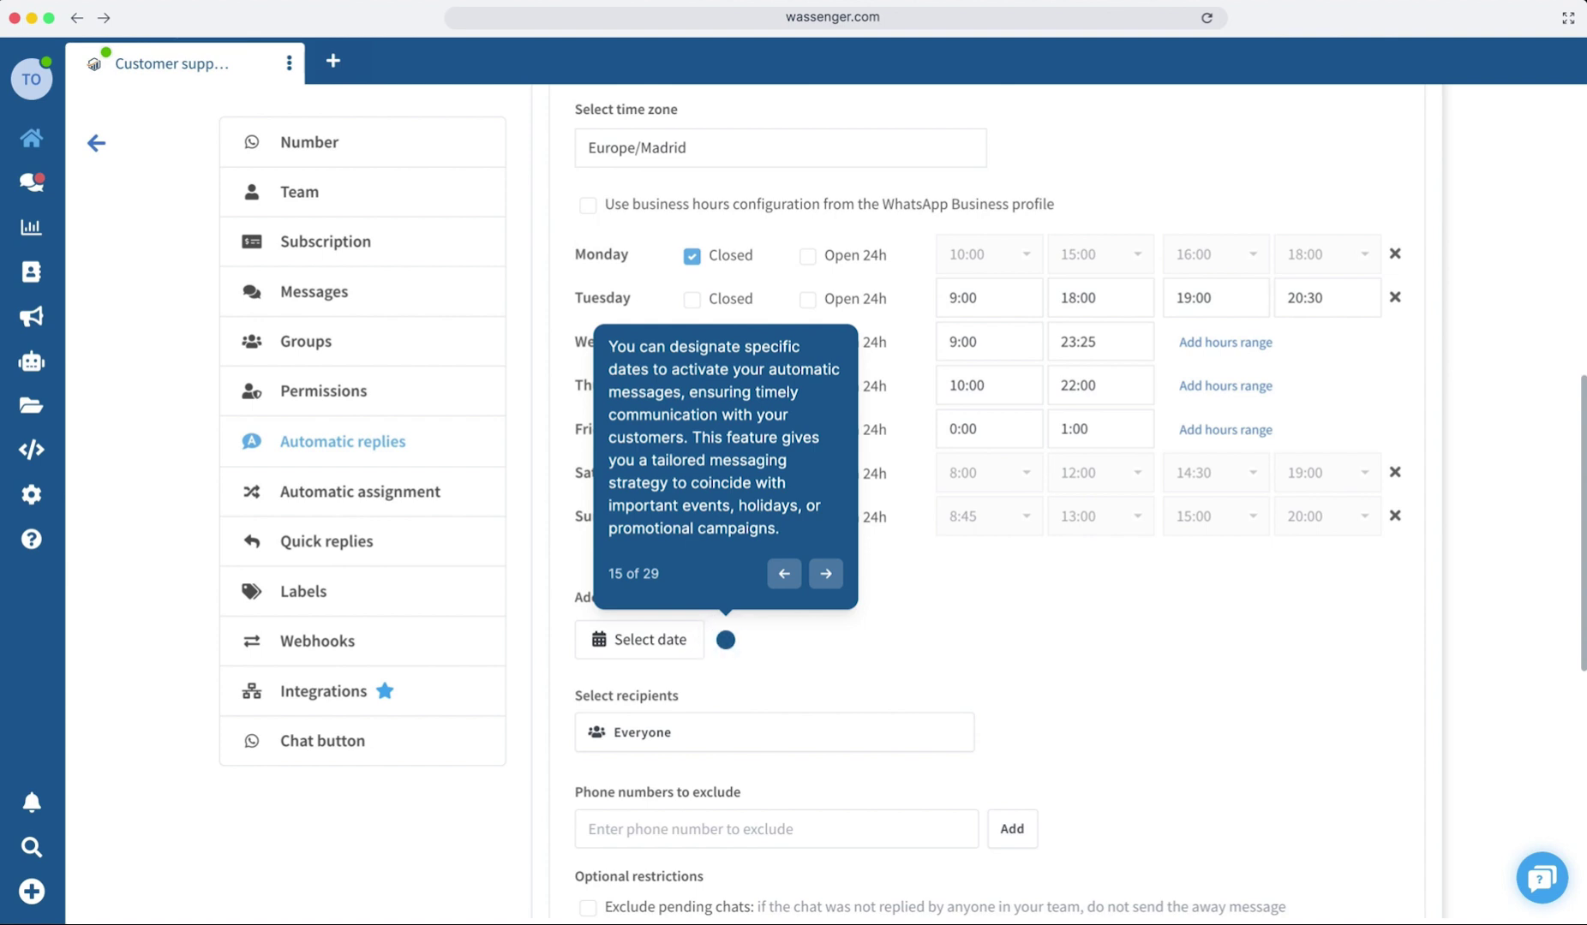
pyautogui.scroll(-2, 860, 673)
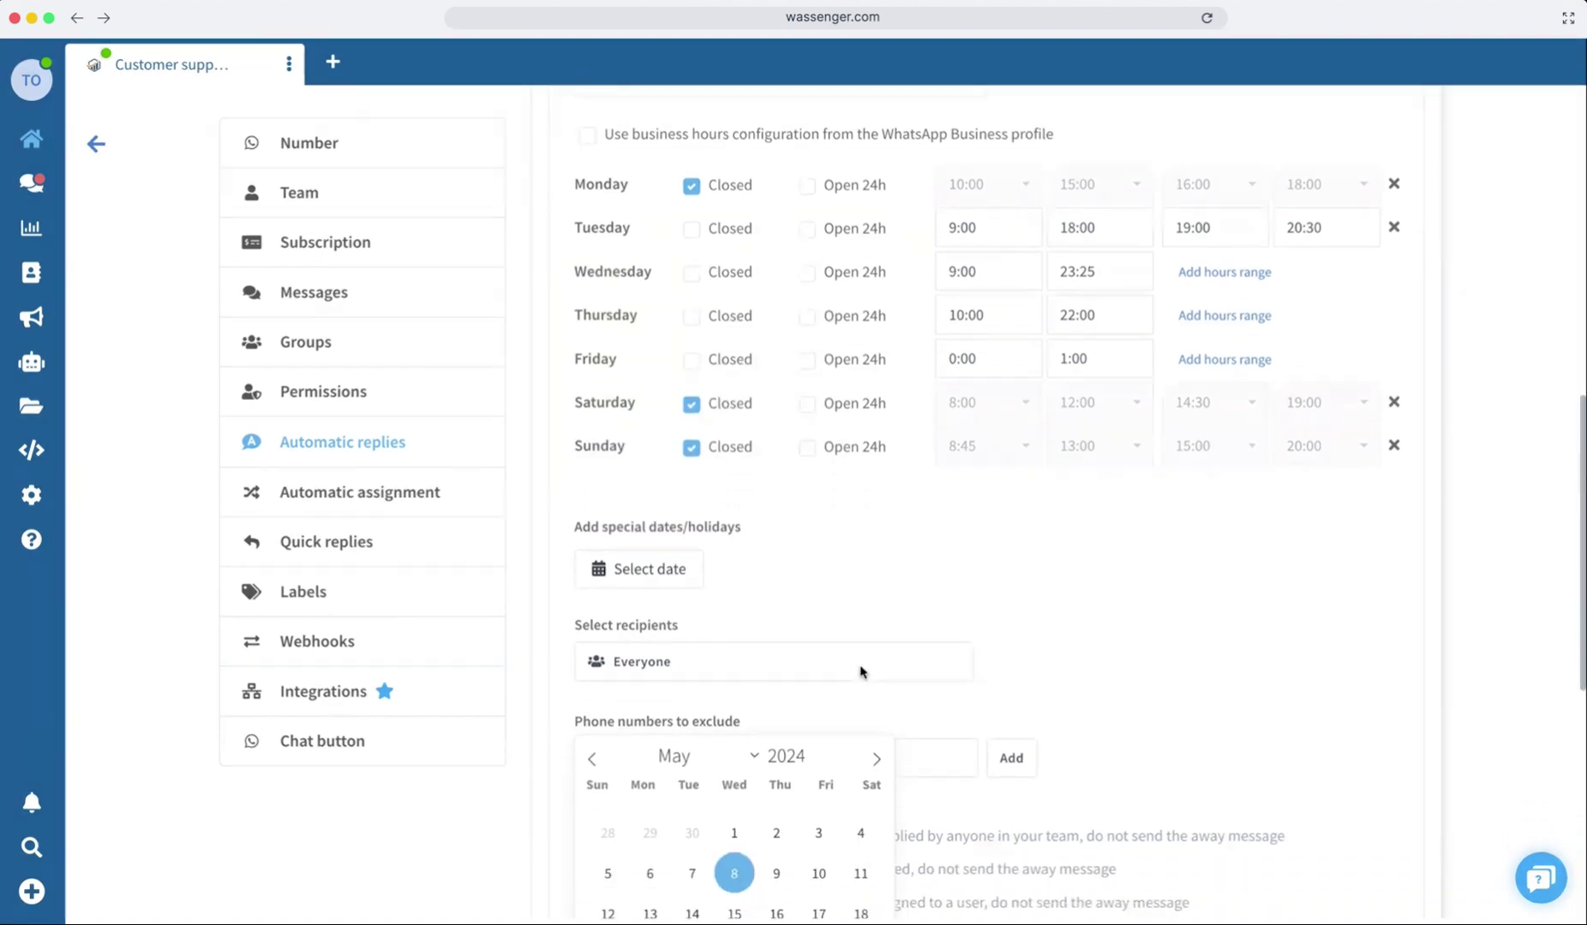
pyautogui.click(734, 794)
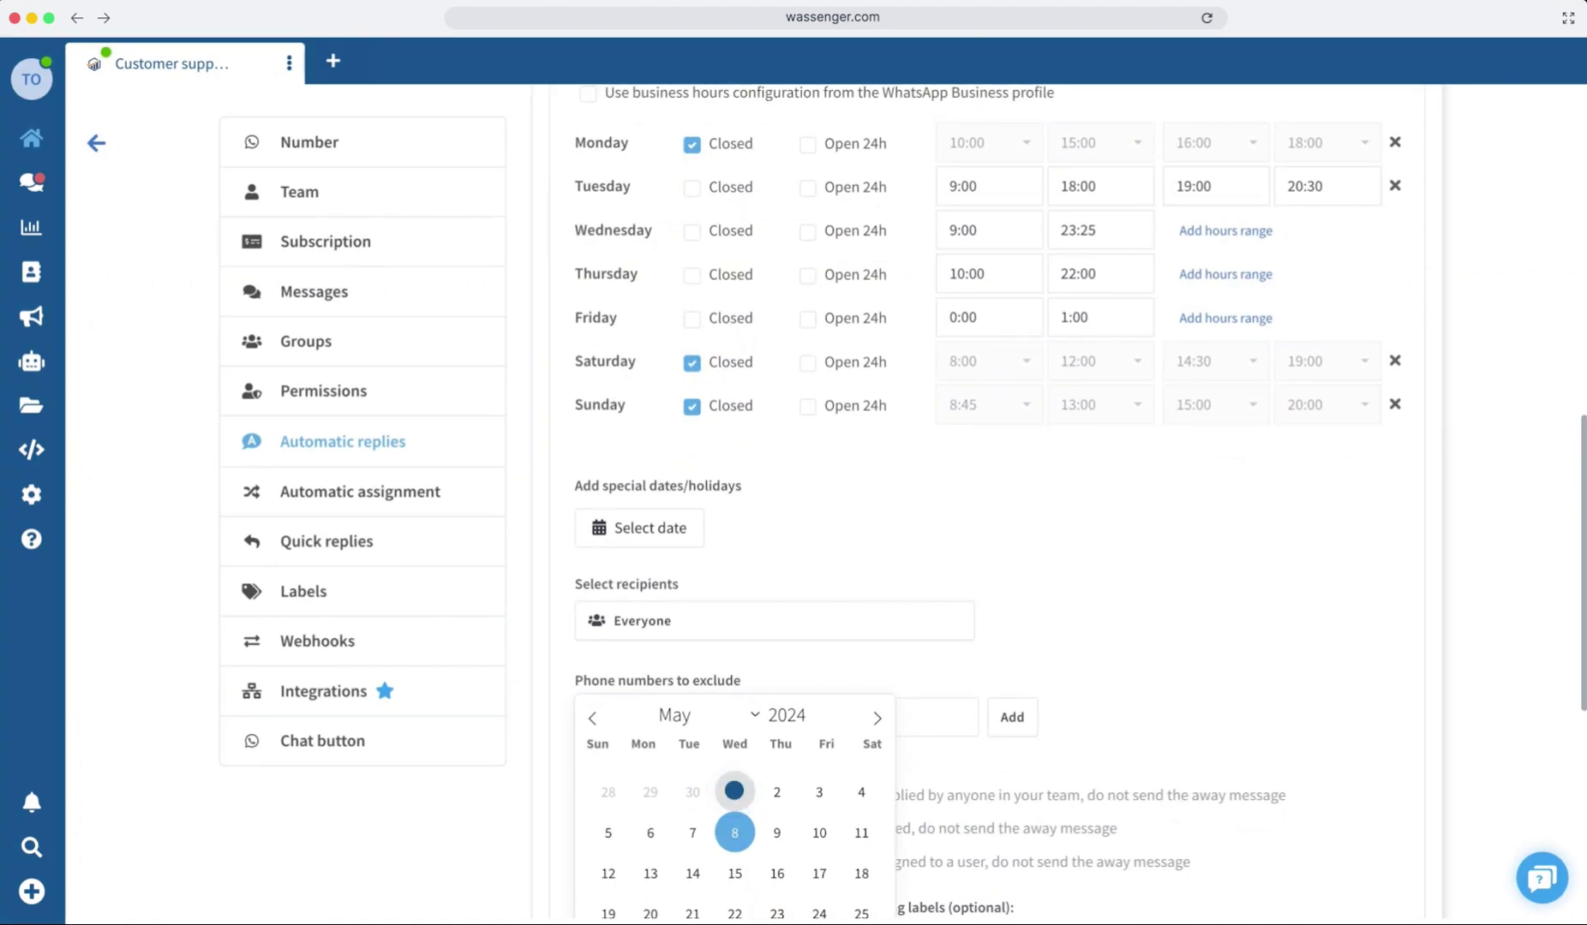
# Exclude a phone number from the away message, along with pending chats and assigned chats.
pyautogui.scroll(-5, 860, 641)
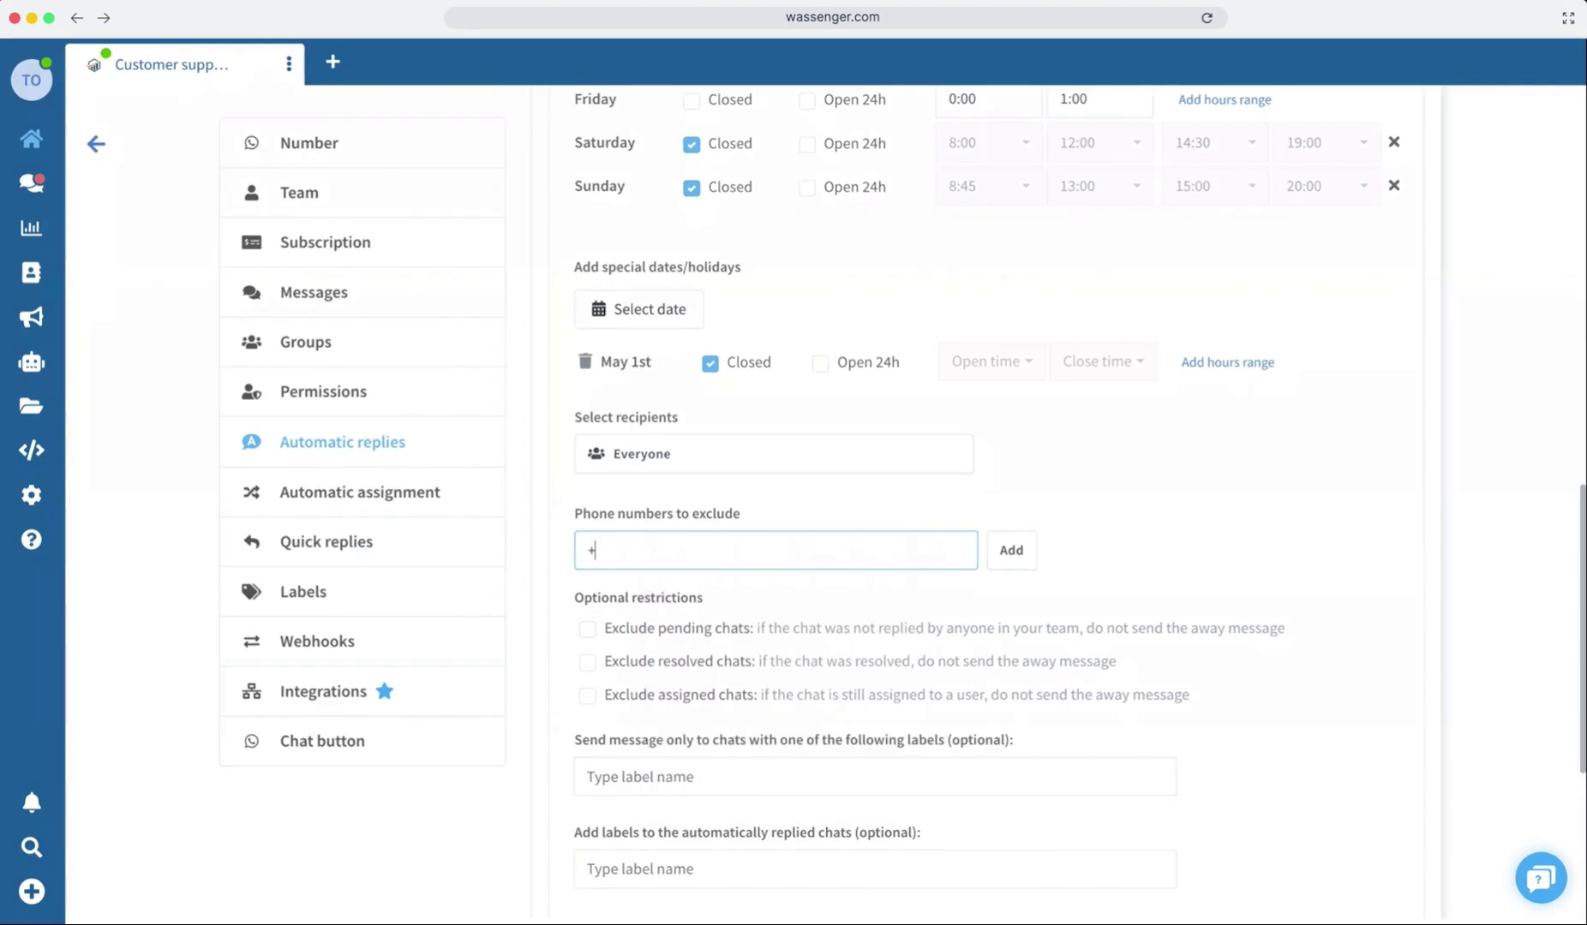
pyautogui.write('567890')
pyautogui.click(1011, 550)
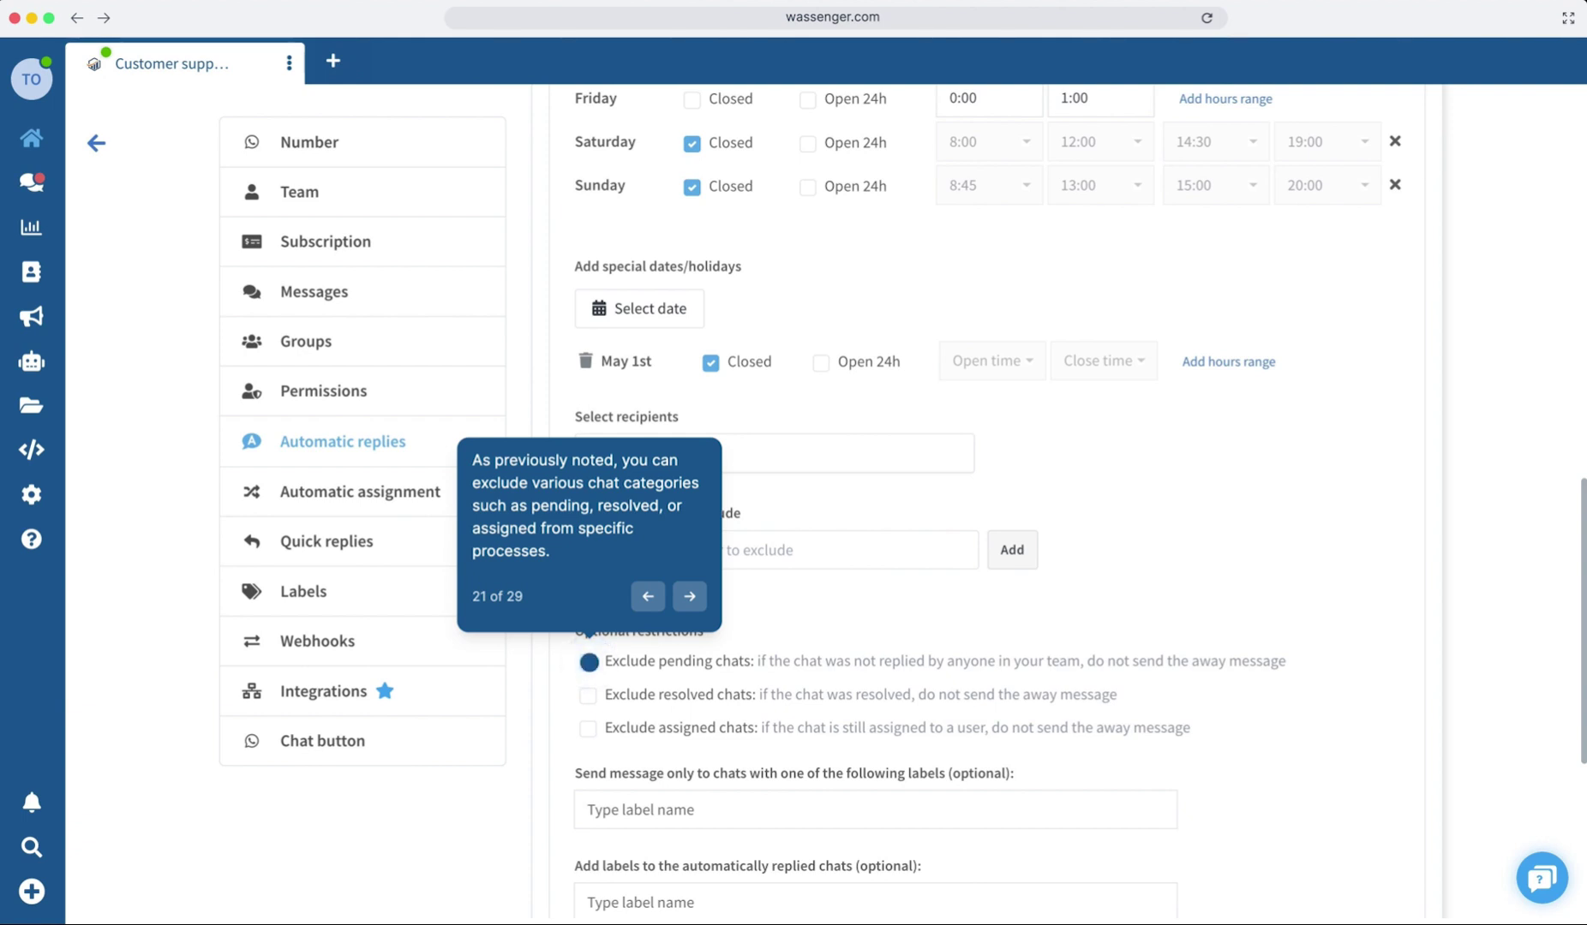
pyautogui.click(589, 663)
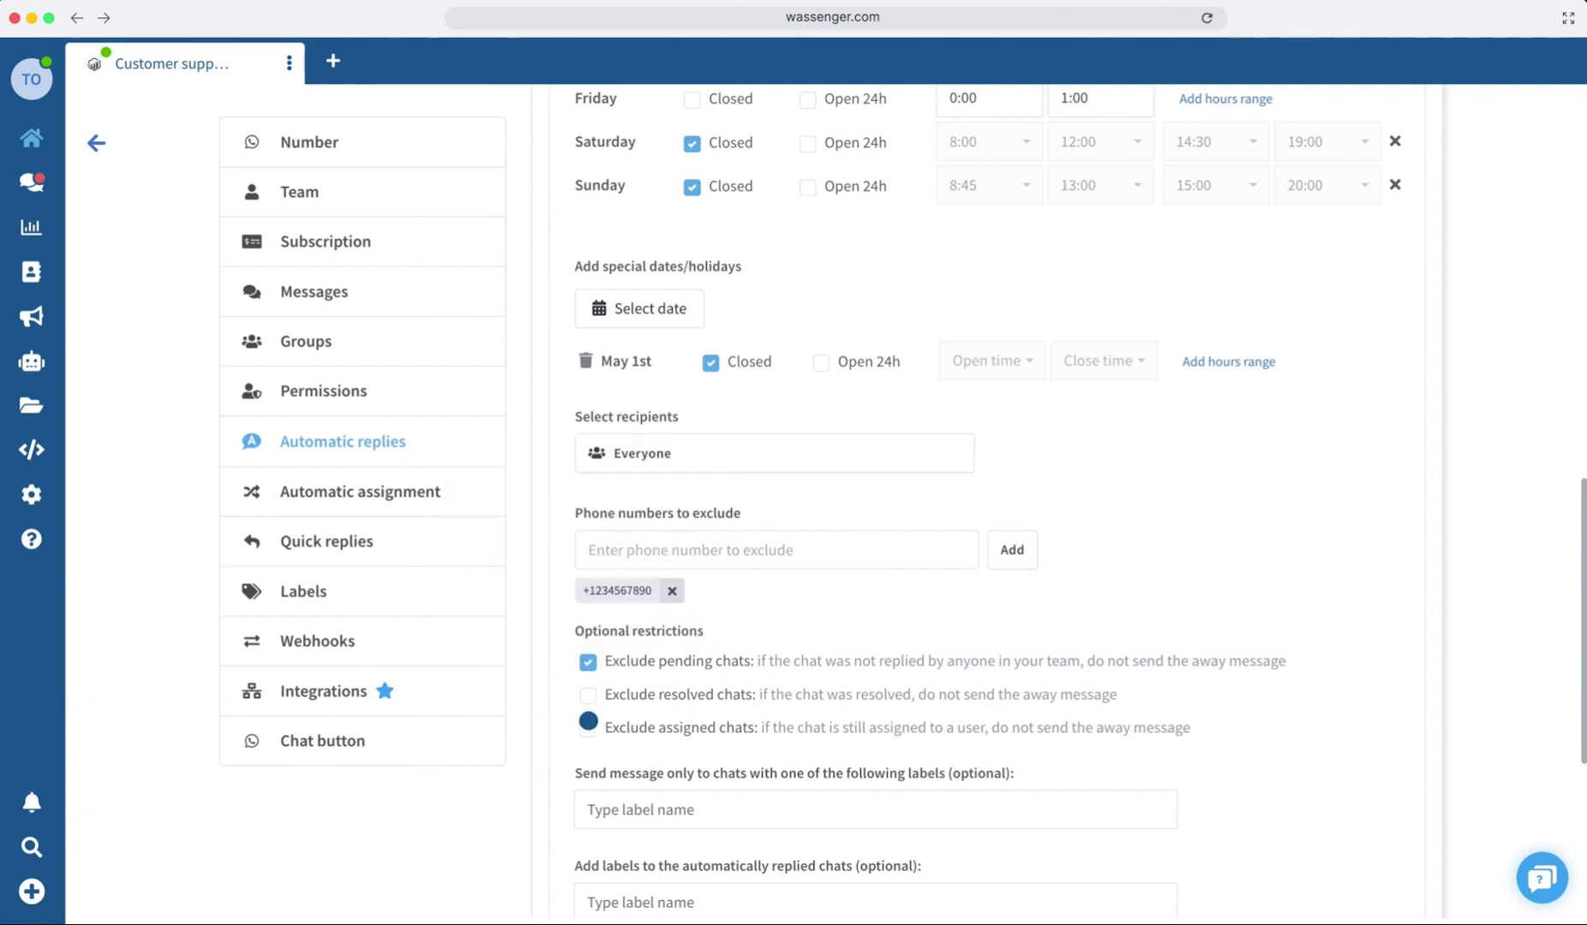
pyautogui.click(588, 730)
# Limit the away message to chats labelled NEW and set AutoReply as the label added to automatically replied chats.
pyautogui.scroll(-2, 549, 744)
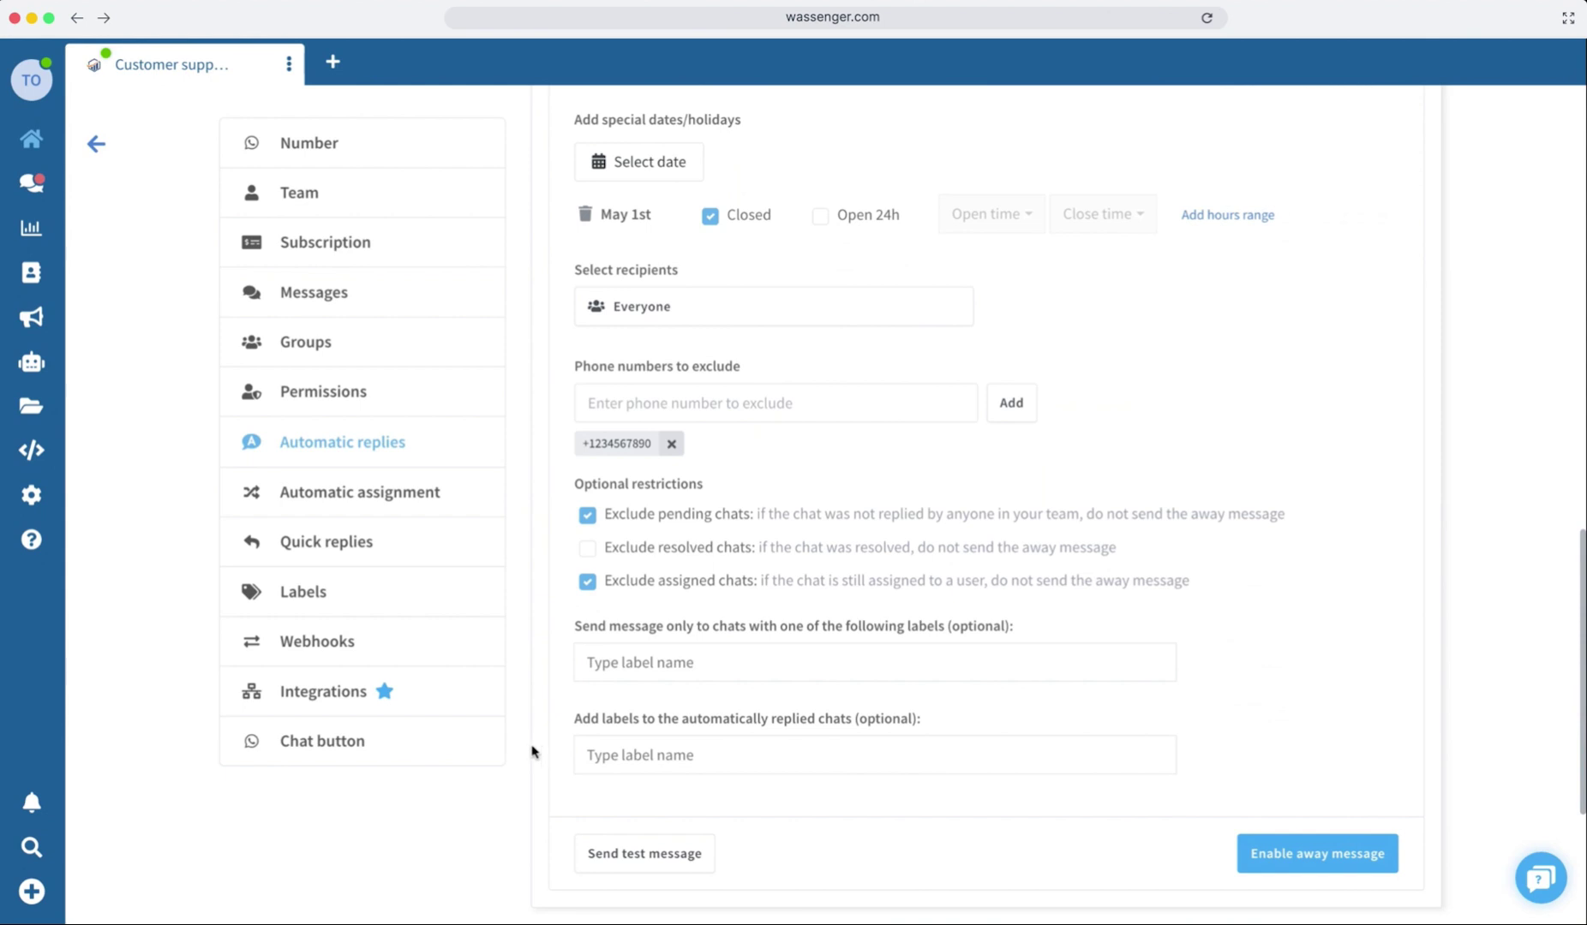
pyautogui.click(694, 664)
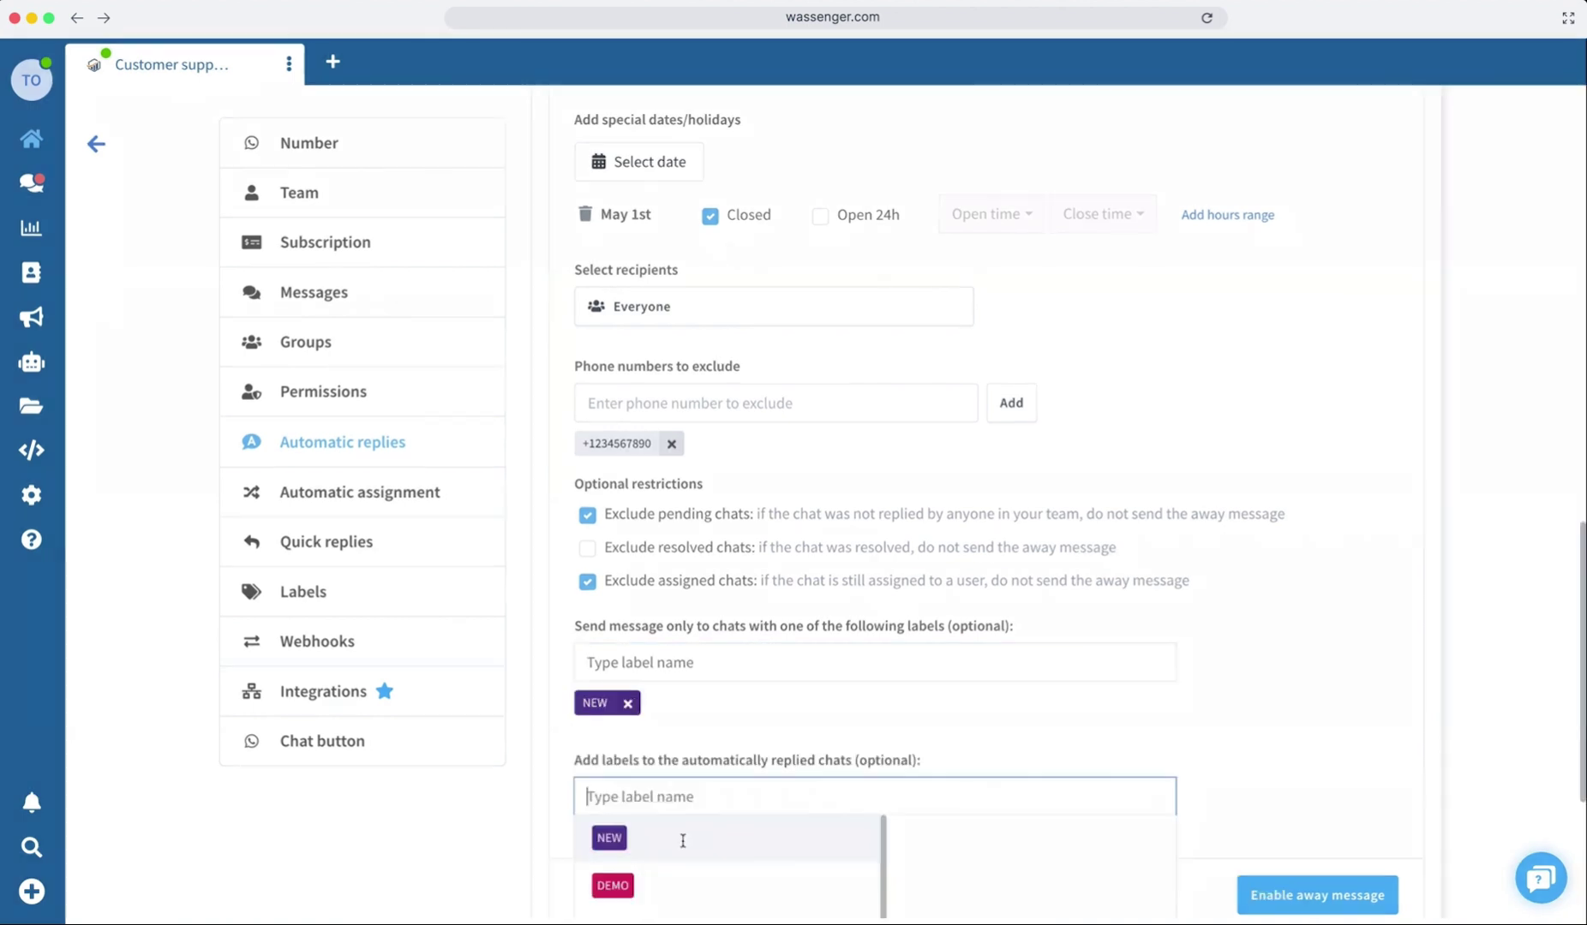
pyautogui.scroll(-2, 683, 839)
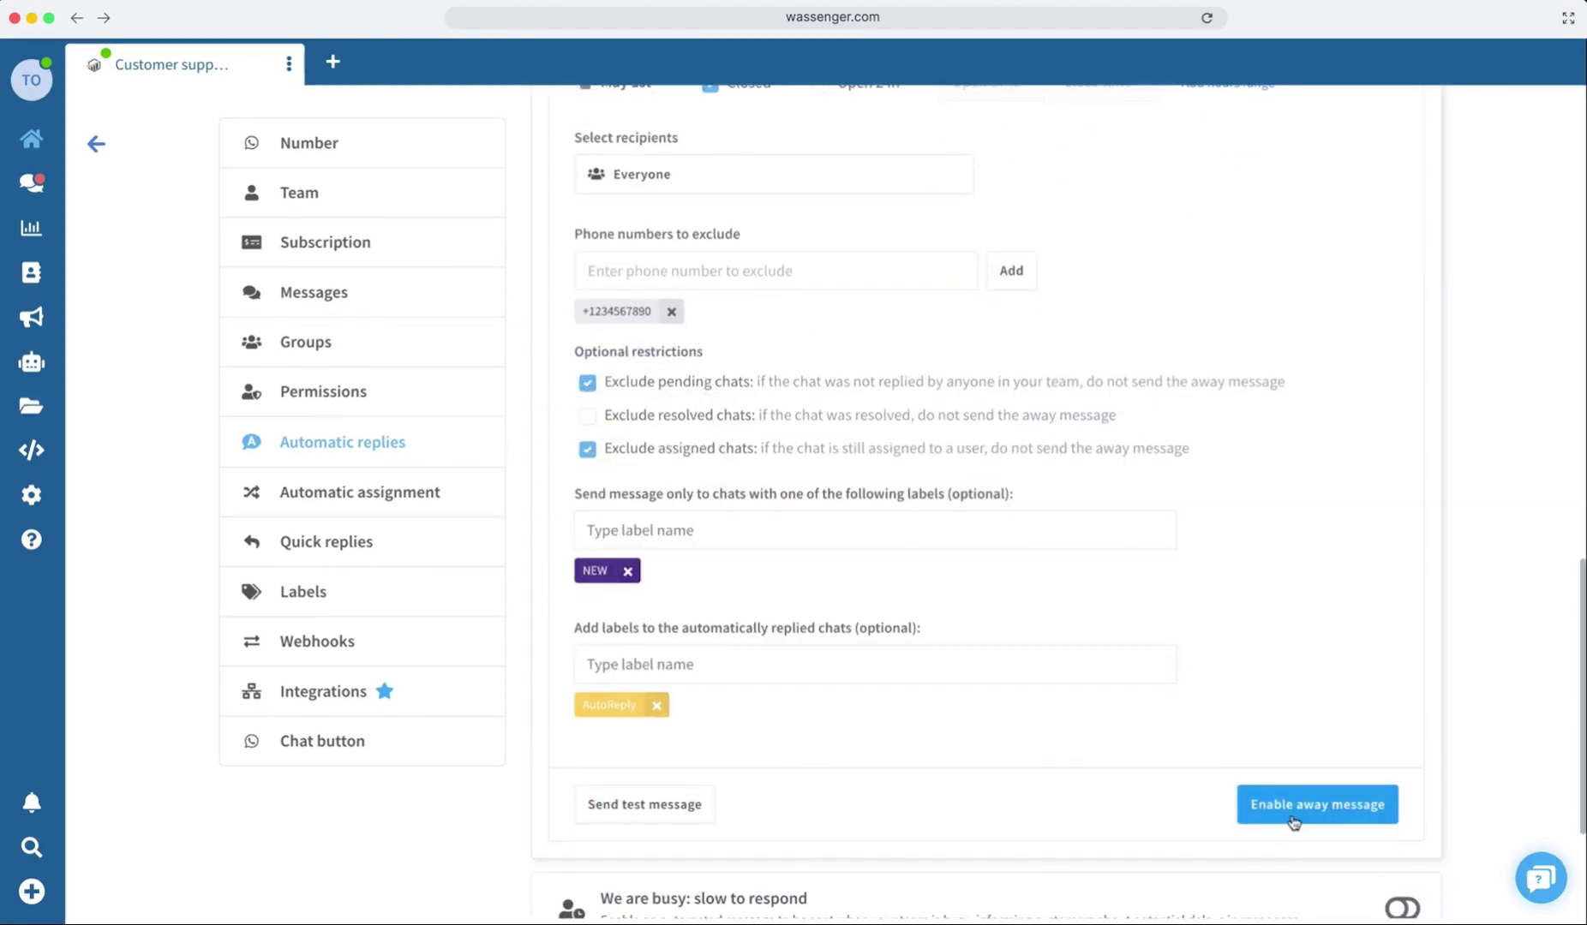
# Enable the away message with the configured settings.
pyautogui.click(1320, 809)
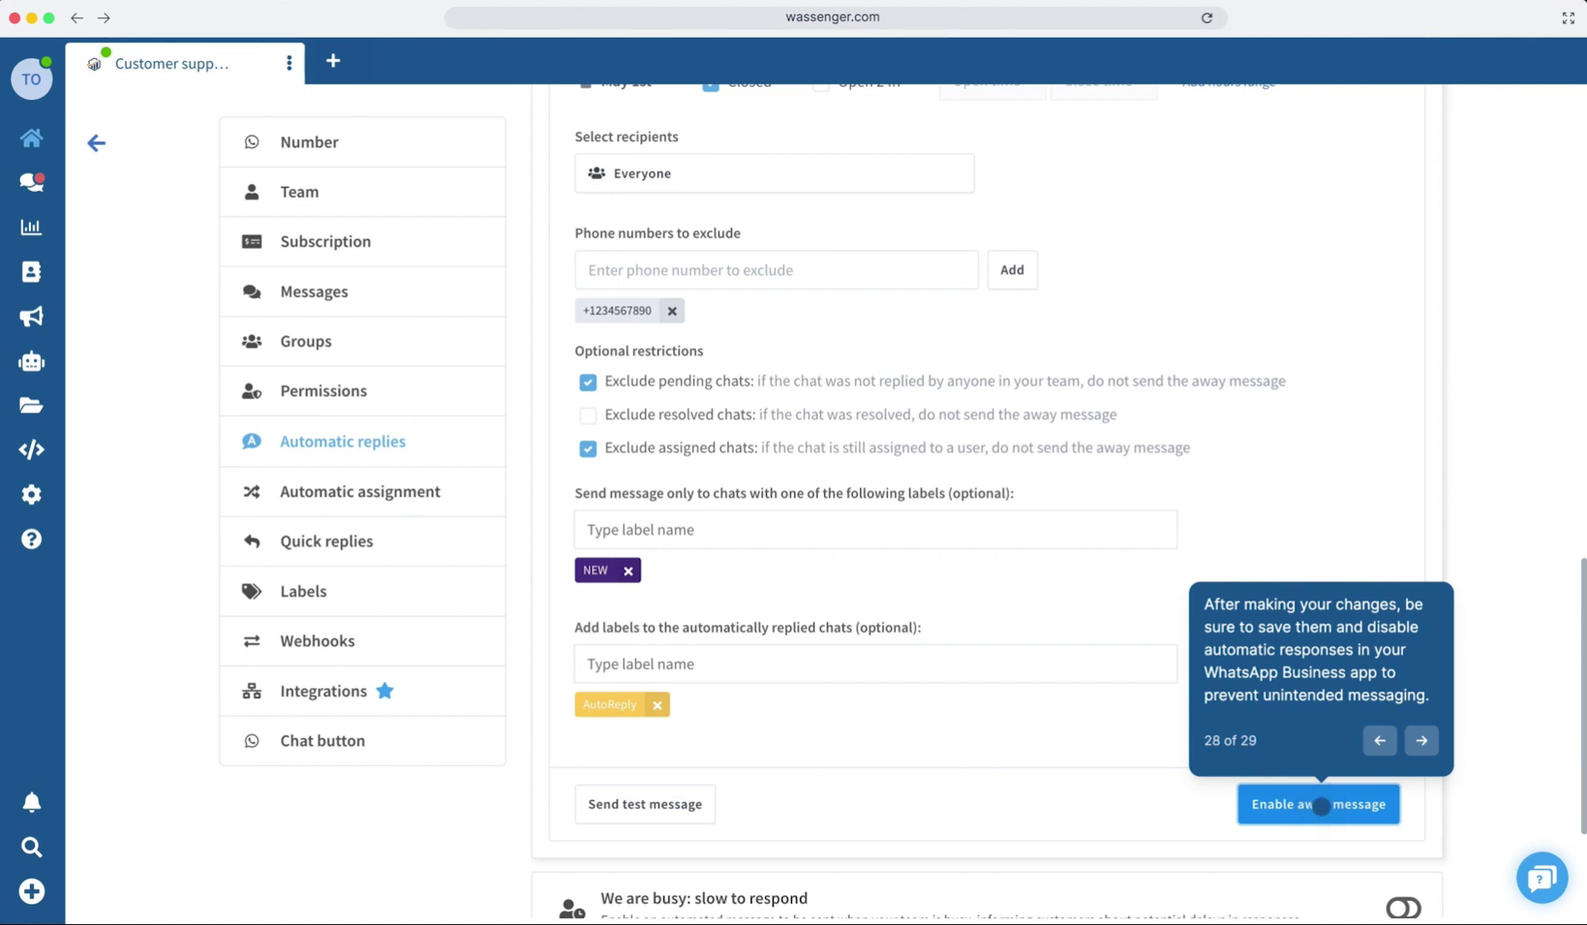
pyautogui.click(1320, 806)
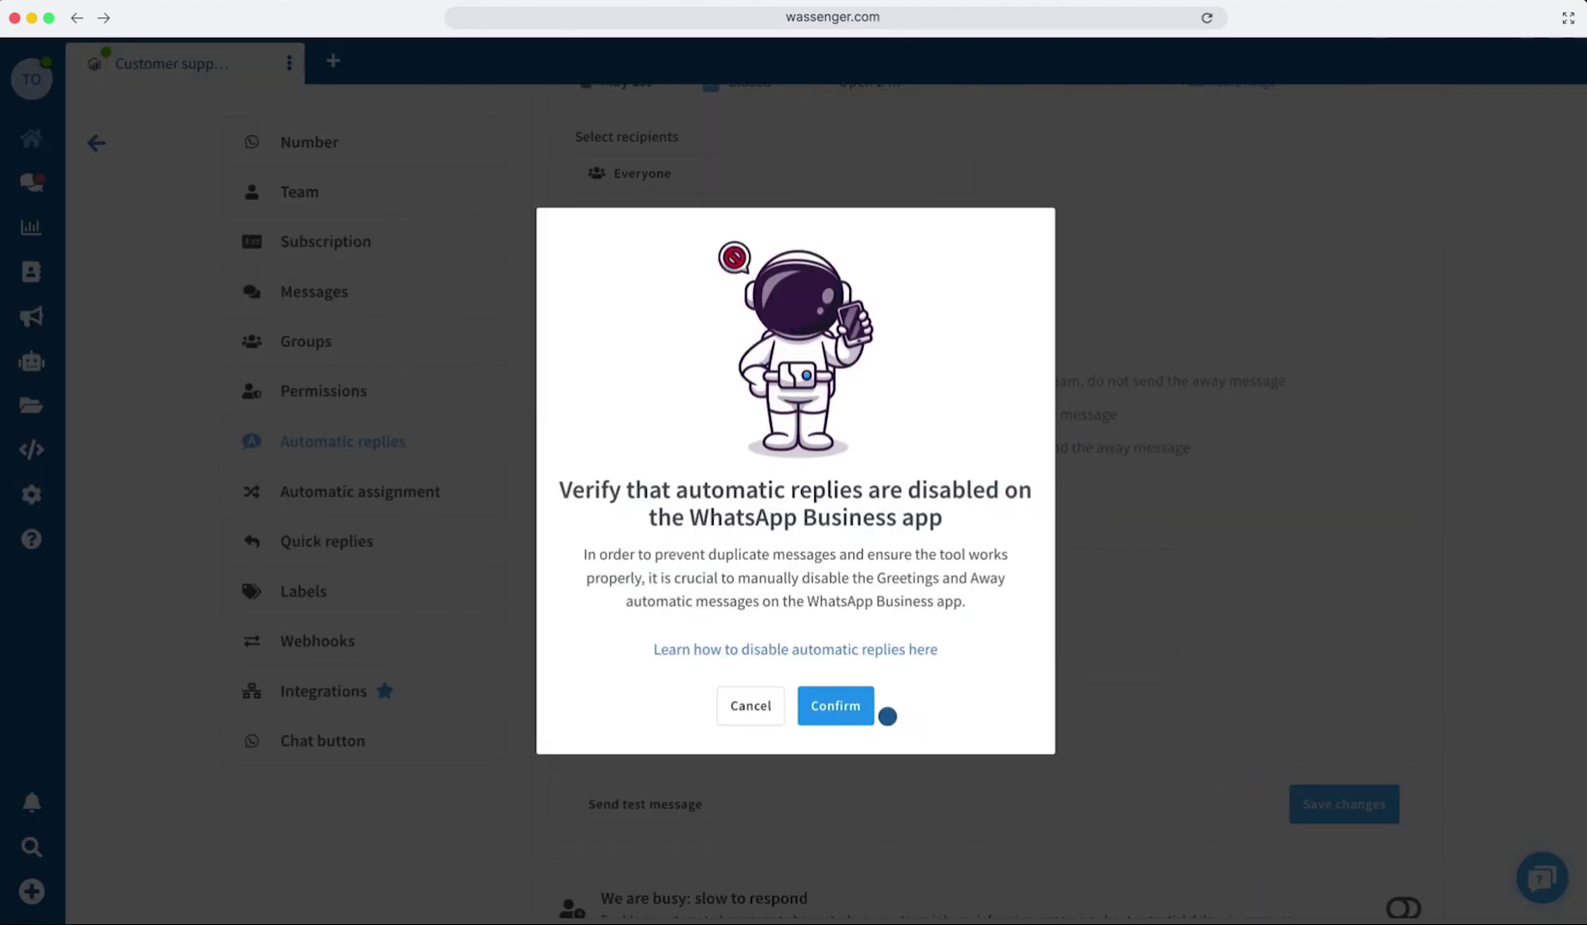